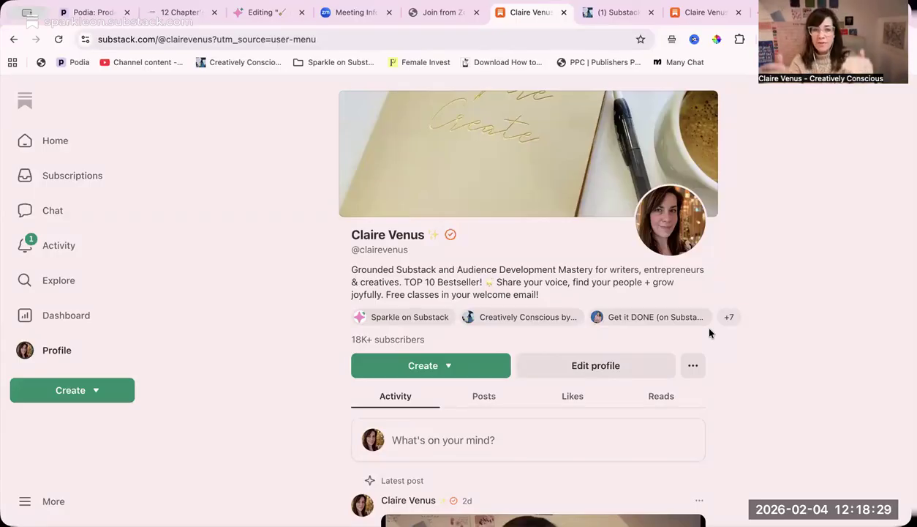
# - Browse the profile's recent activity feed and open the Sparkle on Substack publication from the profile
pyautogui.scroll(-3, 576, 384)
pyautogui.scroll(-5, 578, 385)
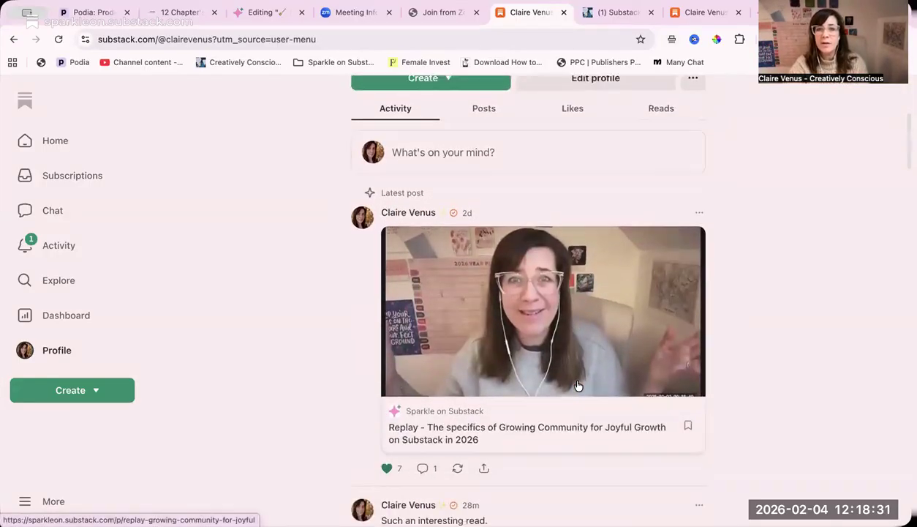
pyautogui.scroll(-9, 587, 407)
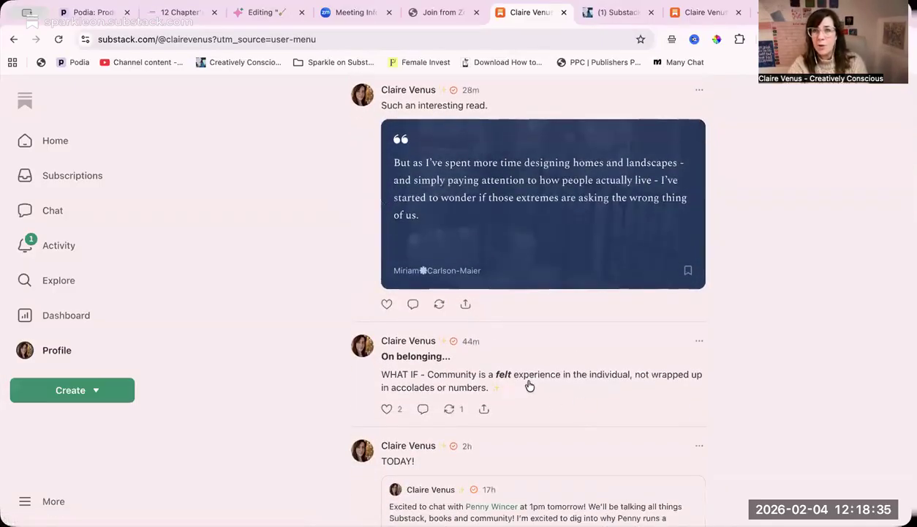
pyautogui.scroll(15, 555, 416)
pyautogui.scroll(4, 556, 415)
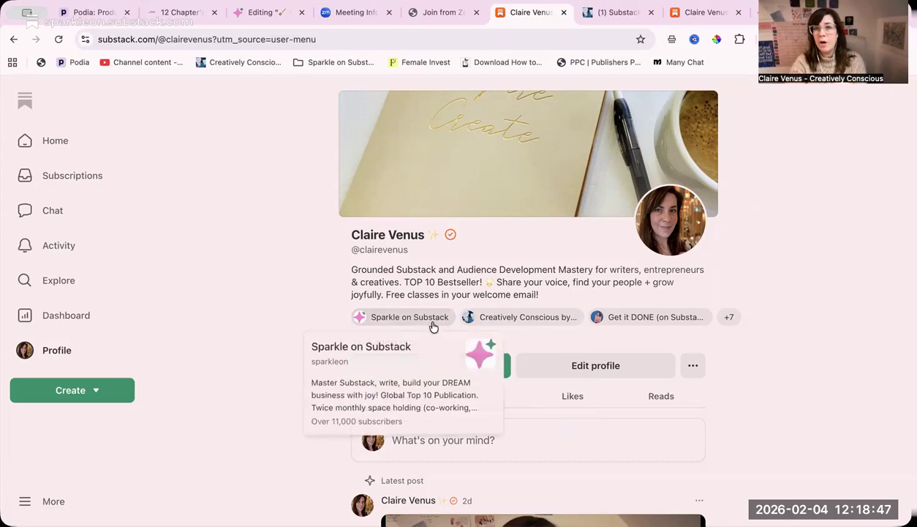
pyautogui.moveTo(548, 318)
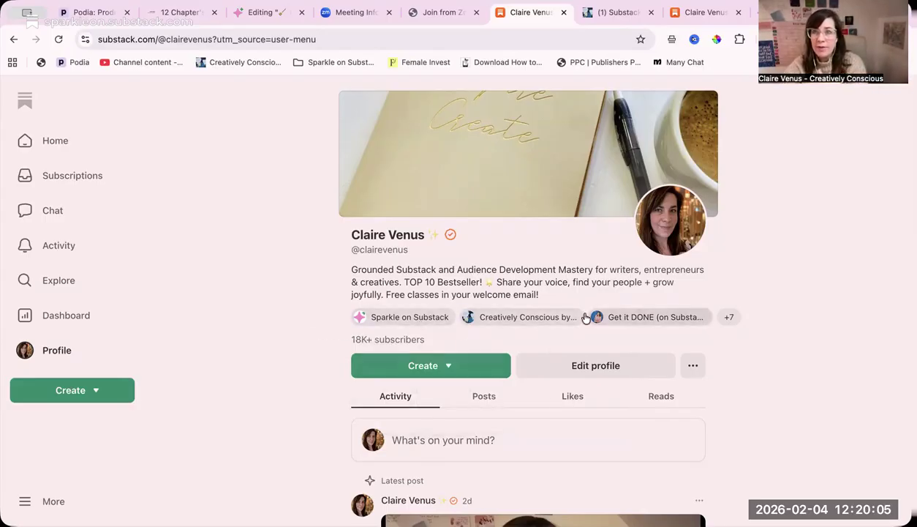
pyautogui.moveTo(414, 320)
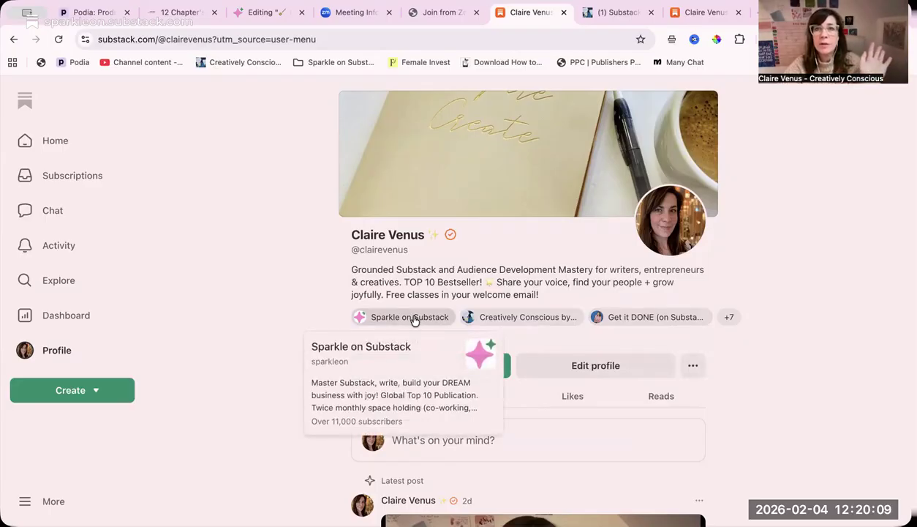
pyautogui.click(414, 318)
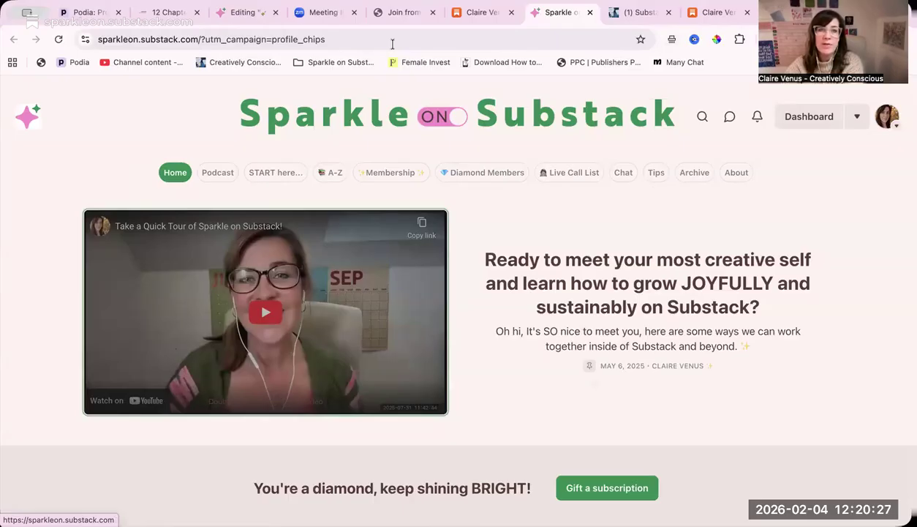
# - Return to the profile and open the Creatively Conscious publication listed there
pyautogui.click(478, 15)
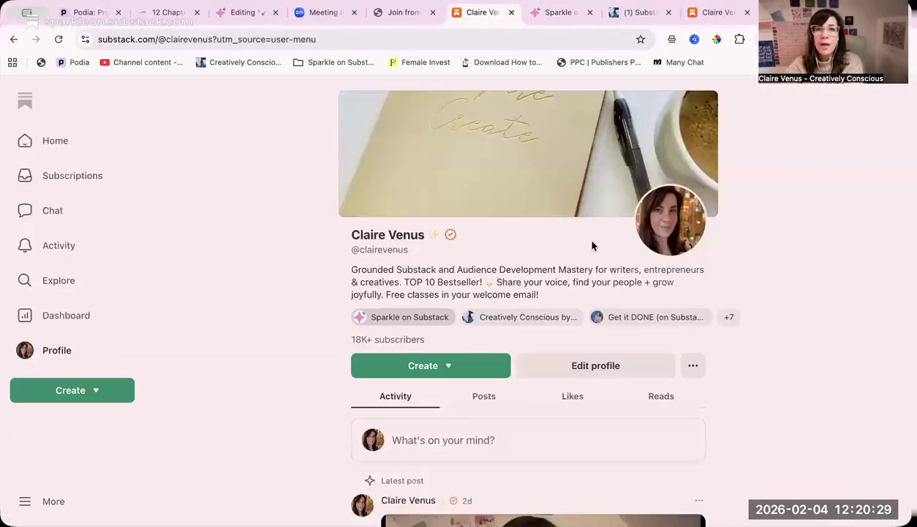
pyautogui.click(508, 316)
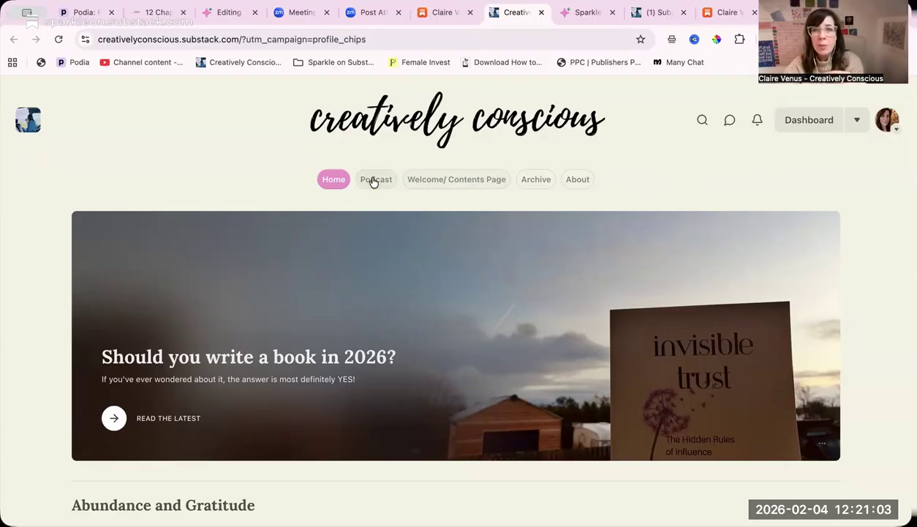
# - Look through the publication's archive and About page, ending back on its homepage
pyautogui.click(541, 181)
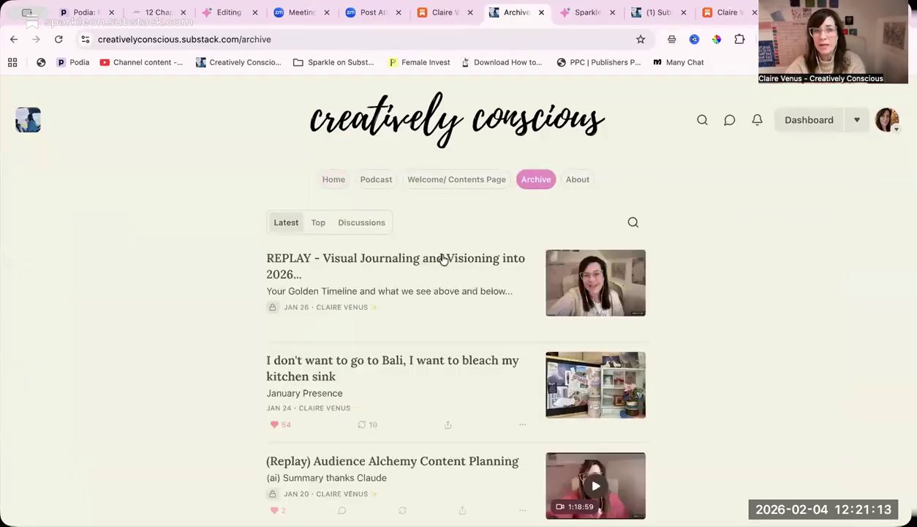
pyautogui.scroll(-2, 448, 333)
pyautogui.scroll(-6, 448, 336)
pyautogui.scroll(7, 446, 335)
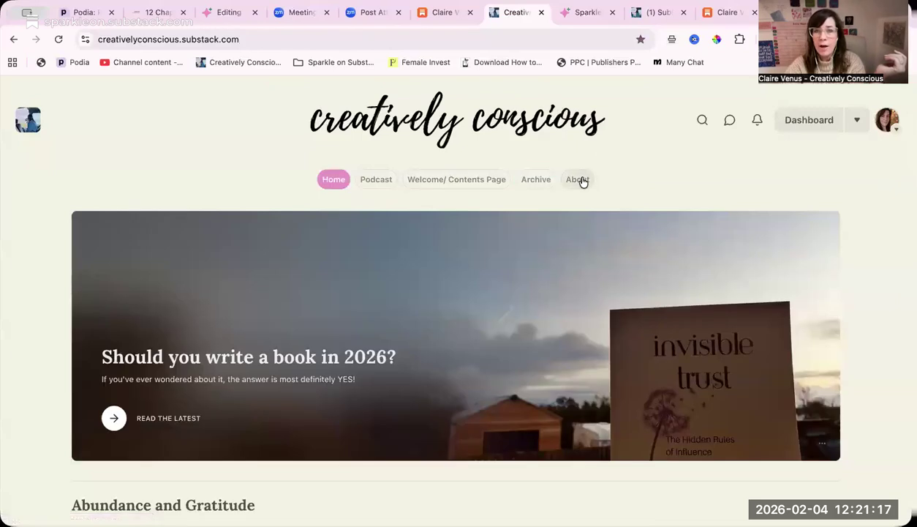
pyautogui.click(578, 179)
pyautogui.click(454, 118)
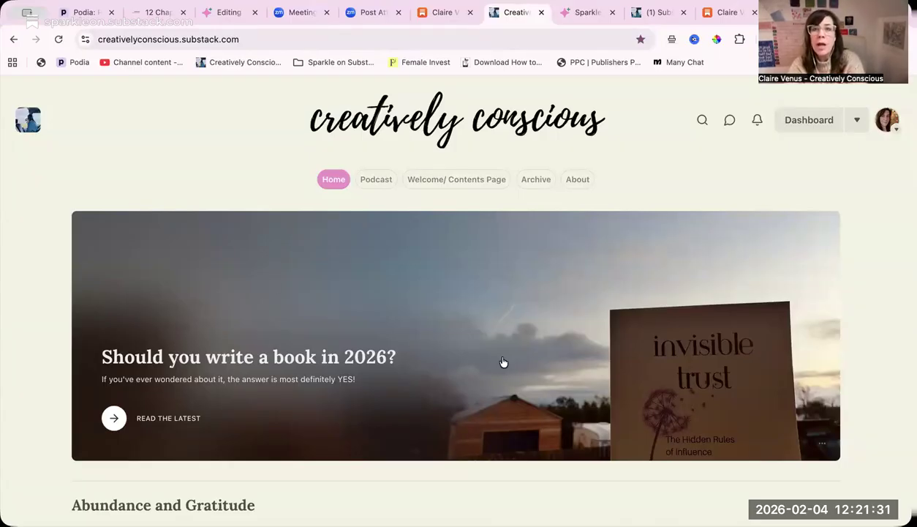
# - Unpin the featured post "Should you write a book in 2026?" from the homepage and reload the publication's homepage
pyautogui.scroll(-1, 504, 362)
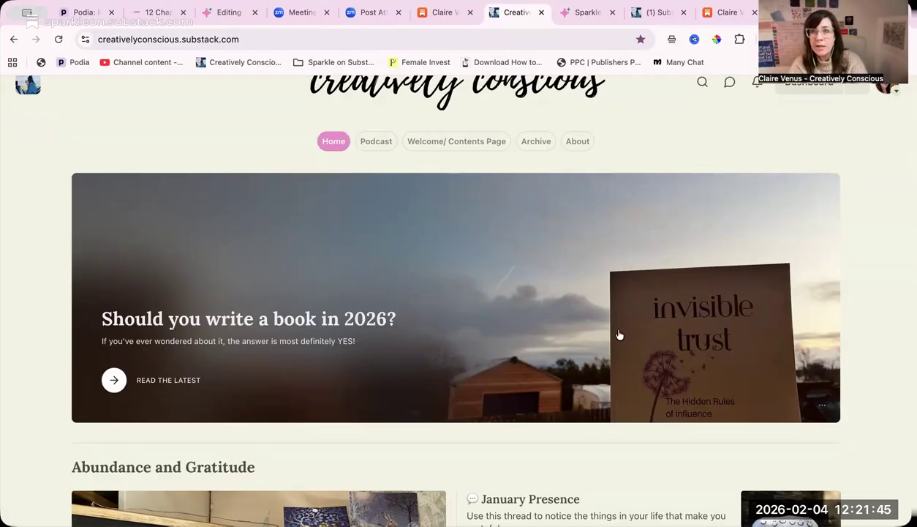
pyautogui.click(502, 311)
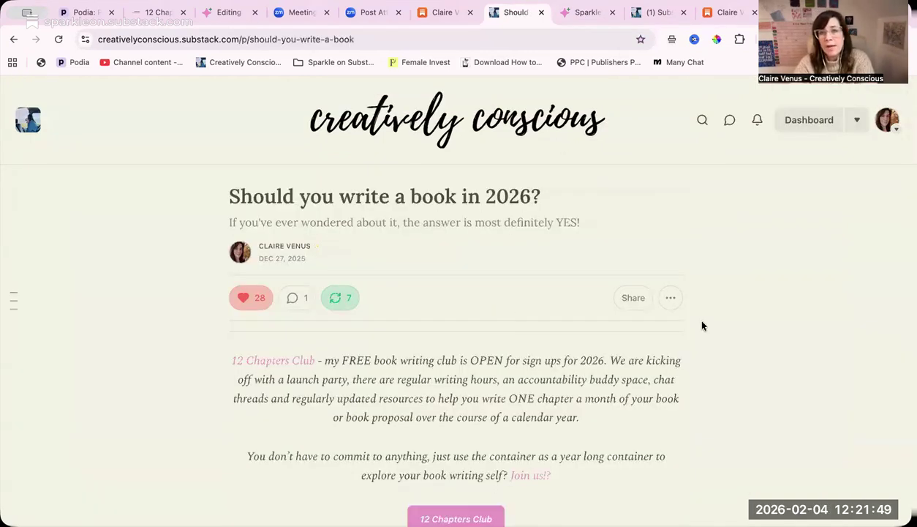
pyautogui.click(671, 299)
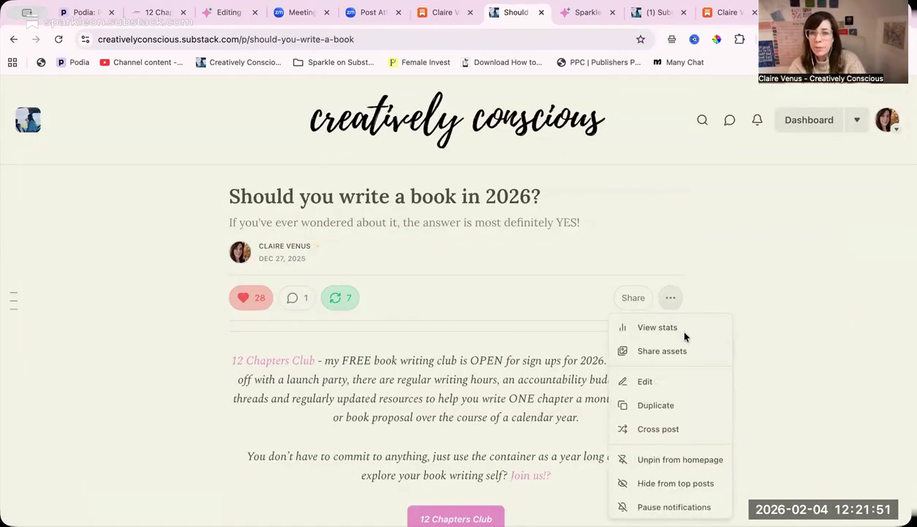
pyautogui.click(677, 459)
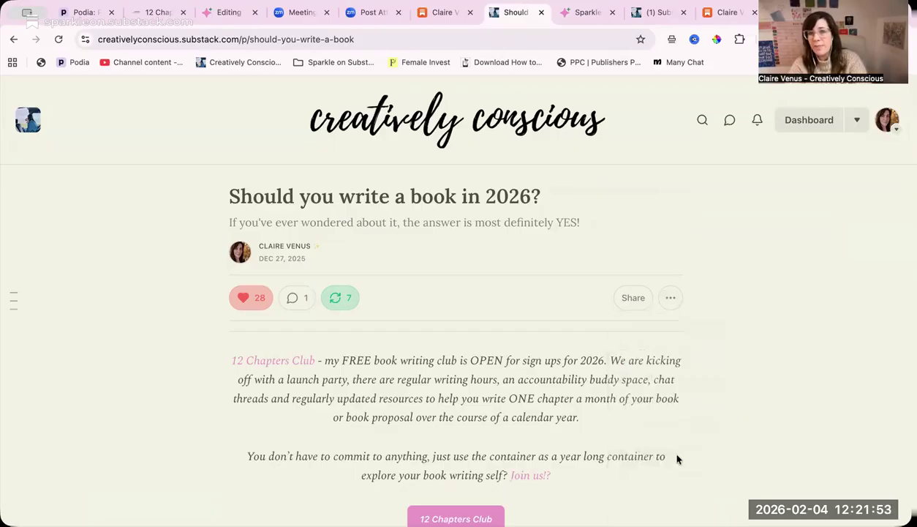
pyautogui.click(459, 133)
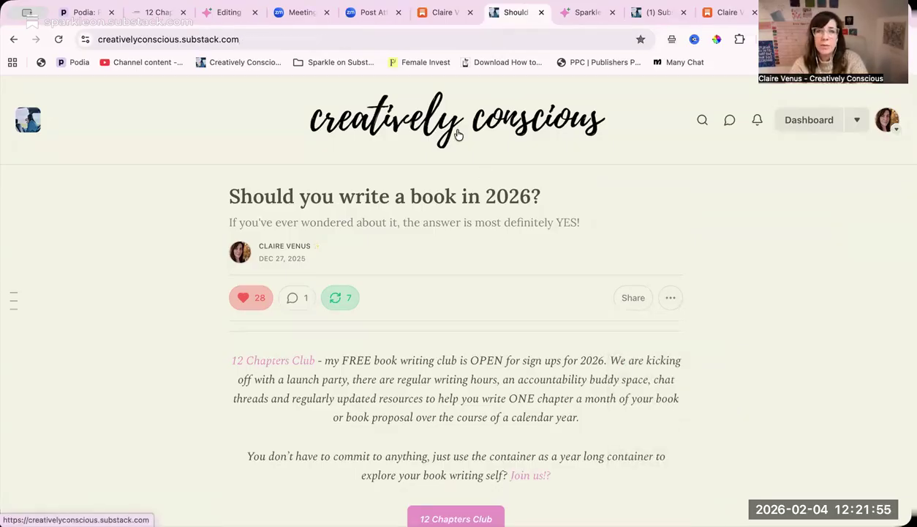
pyautogui.click(371, 37)
pyautogui.press('Return')
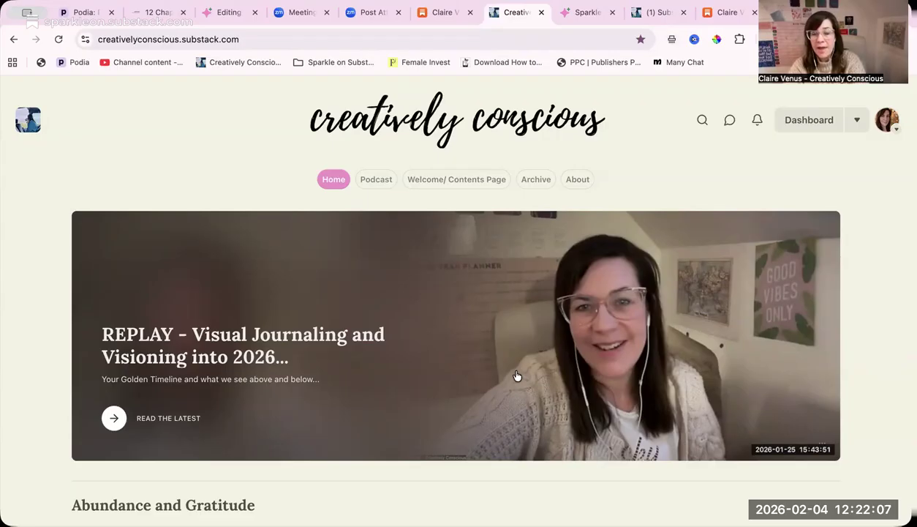
# - Pin the post "I don't want to go to Bali, I want to bleach my kitchen sink" to the homepage
pyautogui.scroll(-2, 515, 375)
pyautogui.scroll(2, 516, 375)
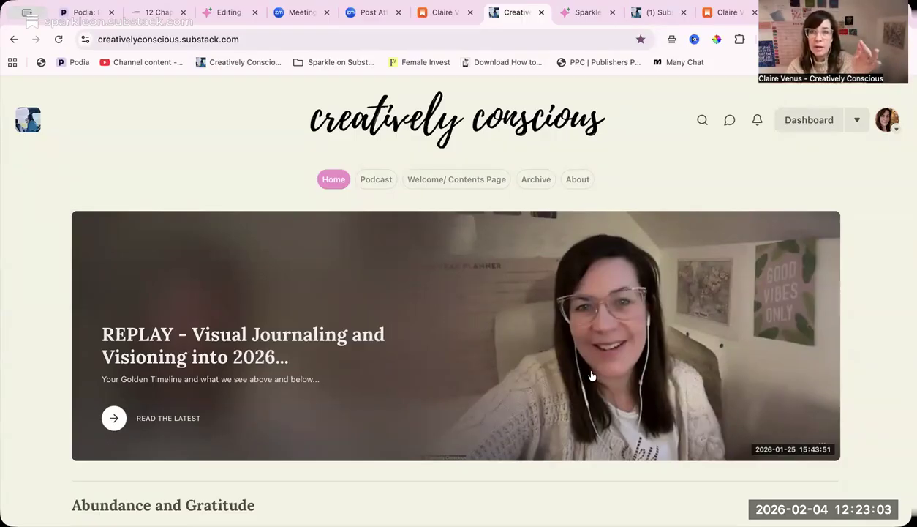
pyautogui.scroll(-5, 592, 376)
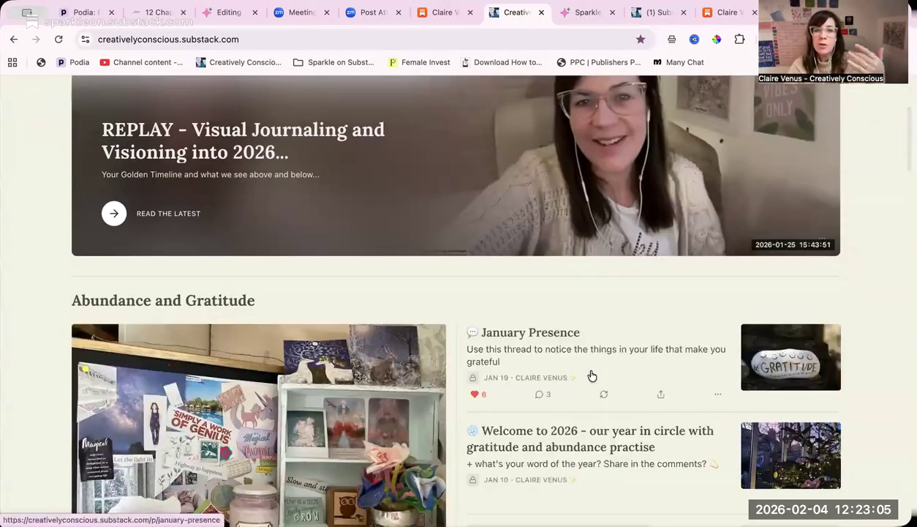
pyautogui.scroll(-2, 592, 376)
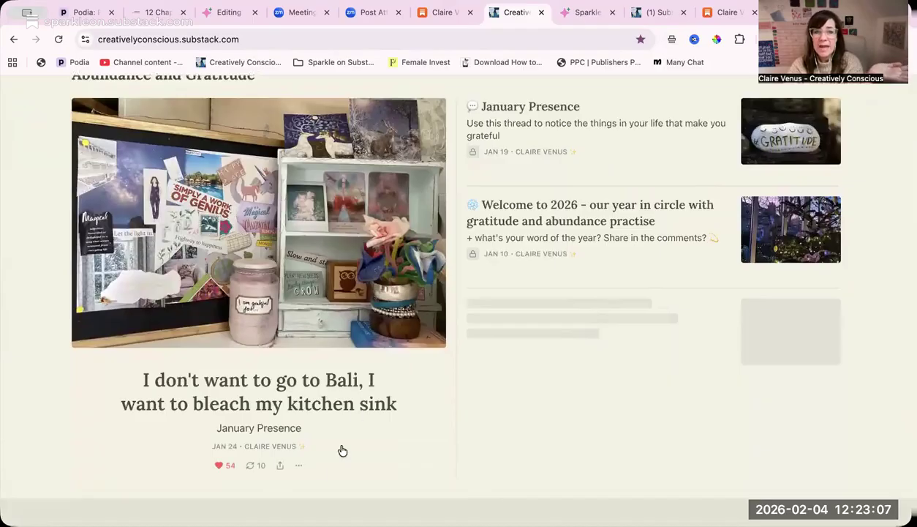
pyautogui.click(300, 466)
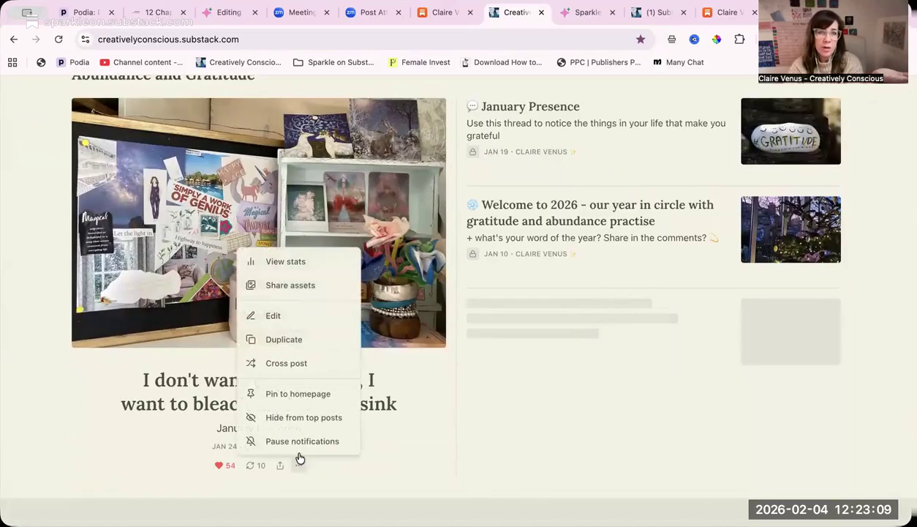
pyautogui.click(298, 393)
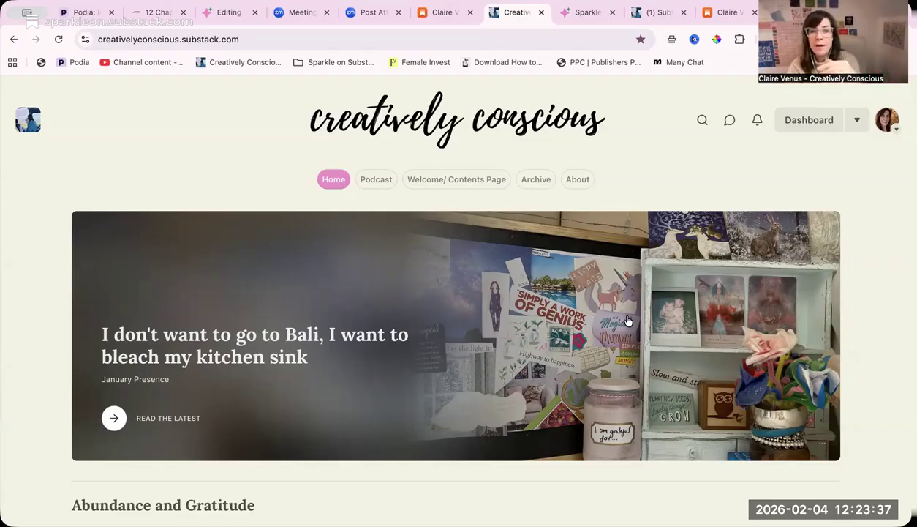
# - Examine the homepage layout from the pinned post through the themed post sections, recommendations and newsletters to the footer
pyautogui.scroll(-2, 622, 318)
pyautogui.scroll(-3, 627, 319)
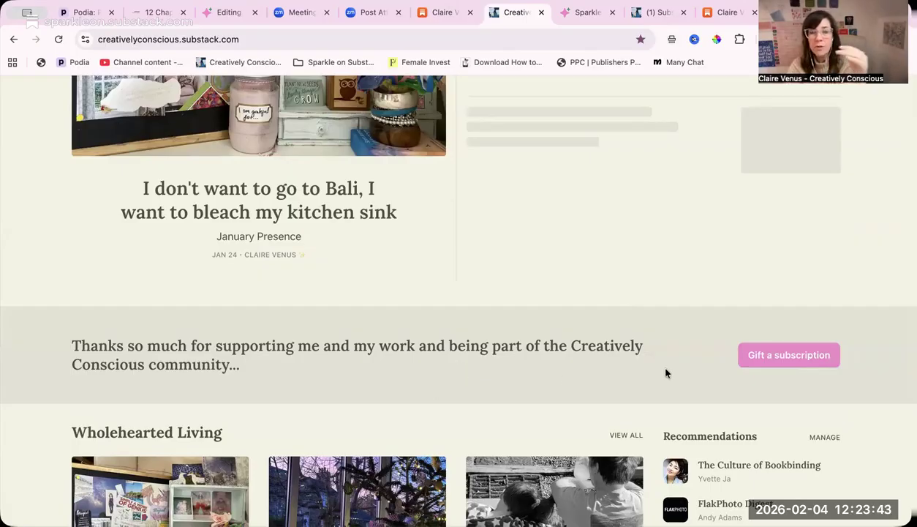
pyautogui.scroll(-3, 666, 373)
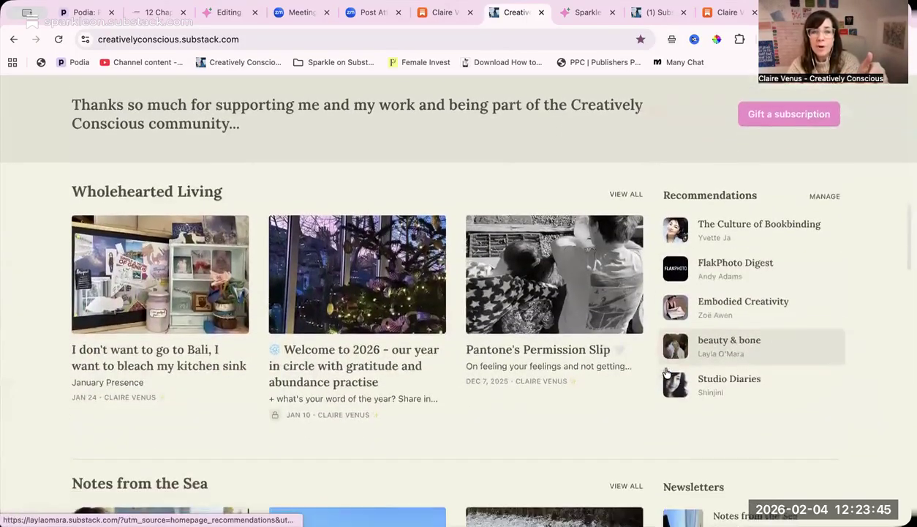
pyautogui.scroll(-3, 666, 373)
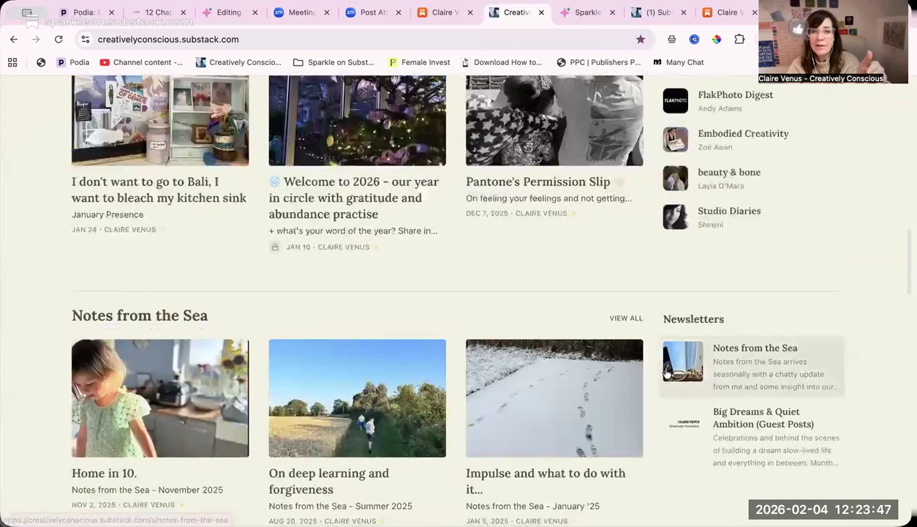
pyautogui.scroll(-4, 667, 374)
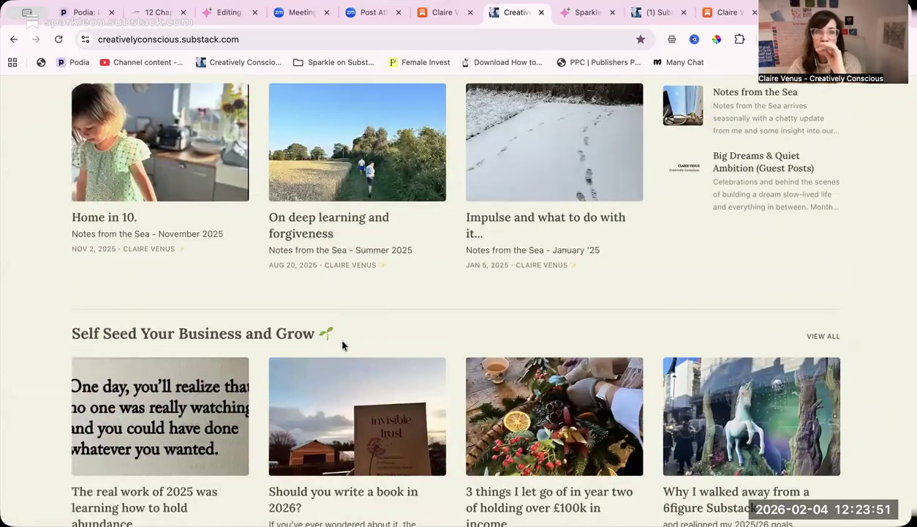
pyautogui.scroll(-6, 342, 346)
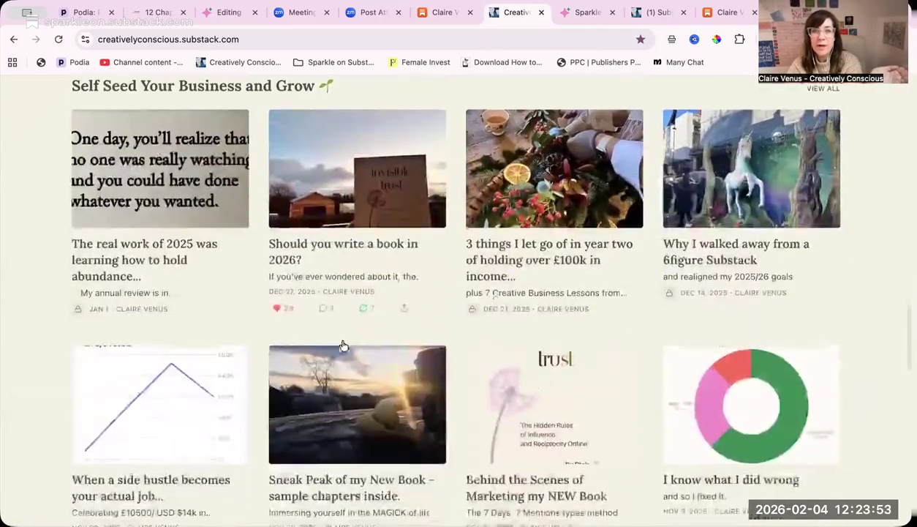
pyautogui.scroll(-10, 344, 345)
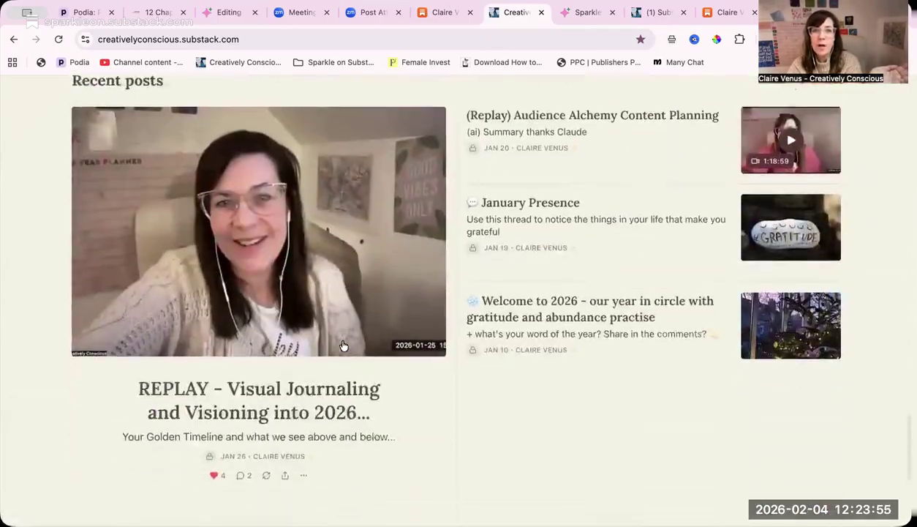
pyautogui.scroll(-2, 343, 345)
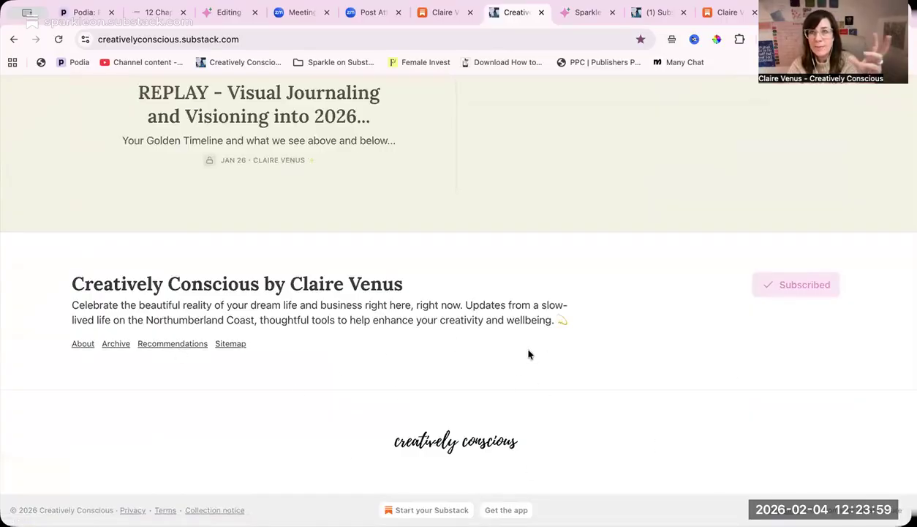
pyautogui.scroll(4, 529, 355)
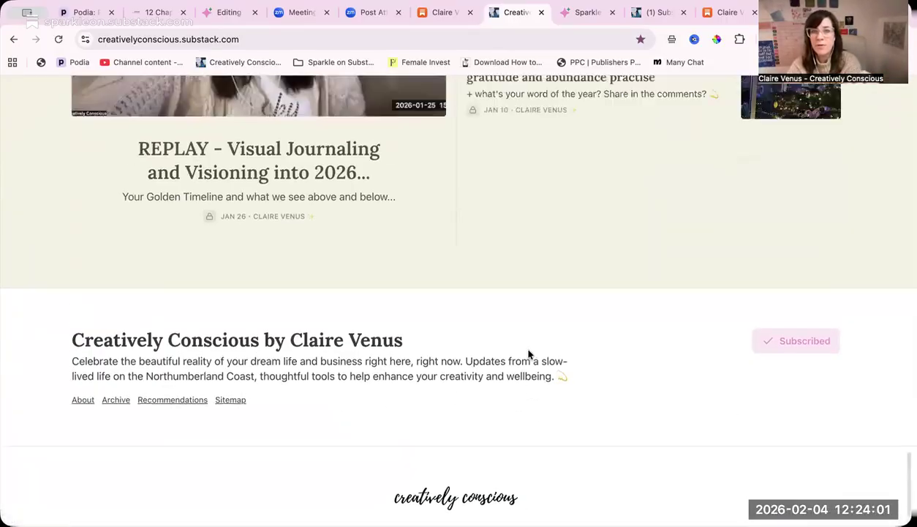
pyautogui.scroll(5, 529, 355)
pyautogui.scroll(5, 528, 352)
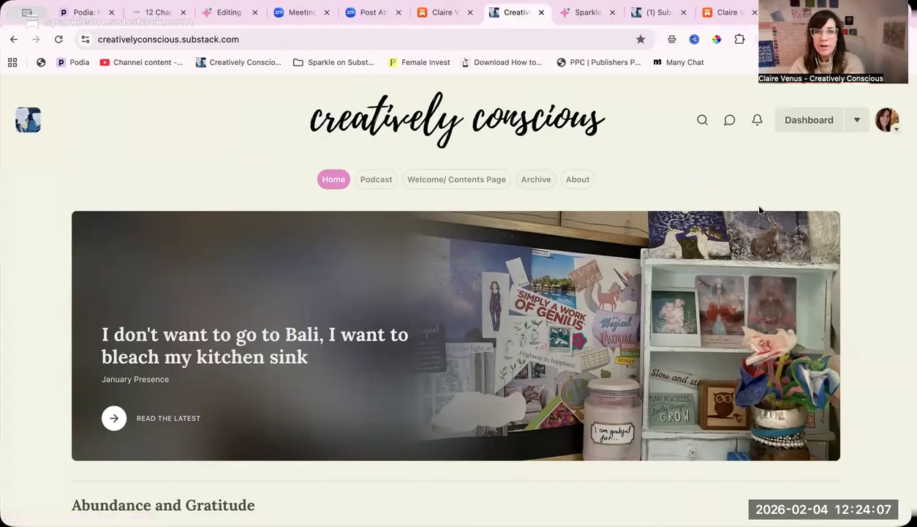
pyautogui.scroll(-1, 753, 211)
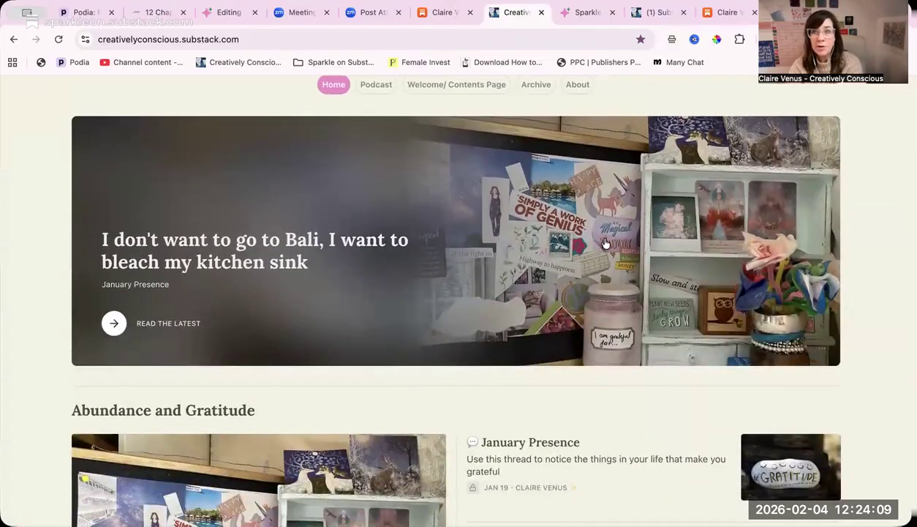
pyautogui.scroll(-3, 398, 316)
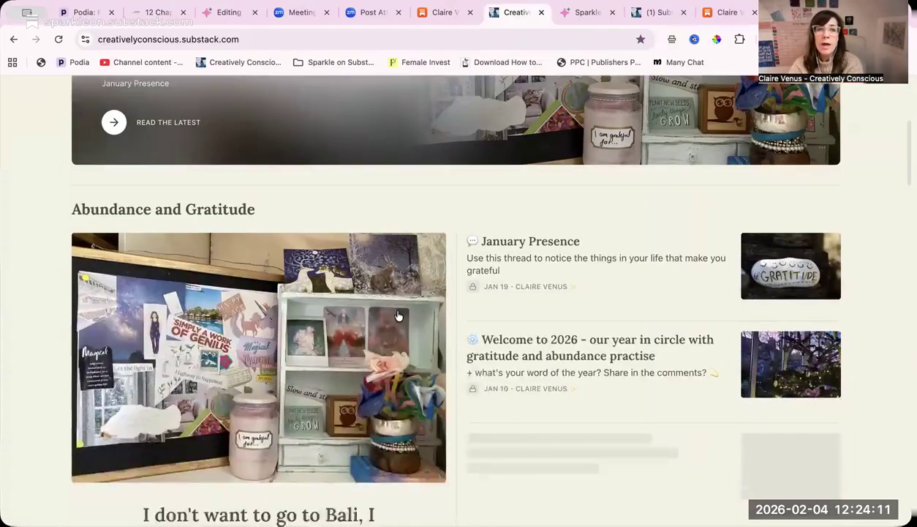
pyautogui.scroll(-4, 399, 315)
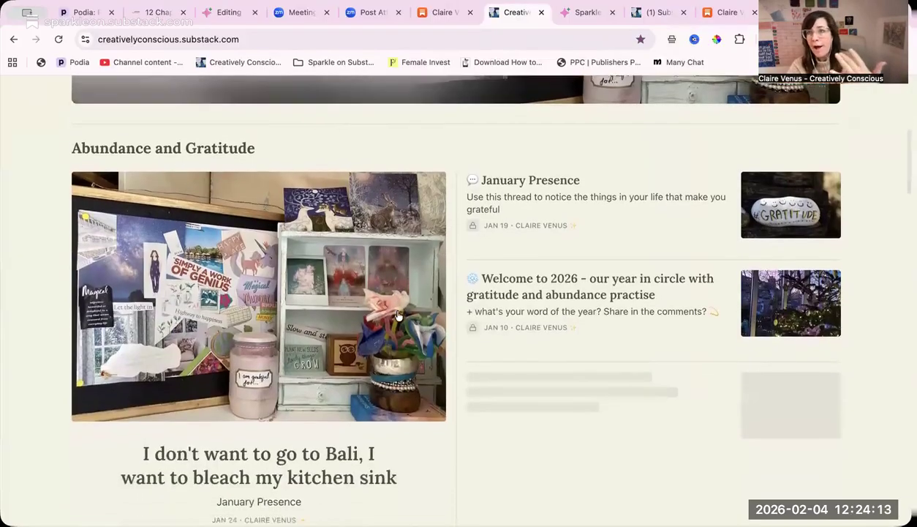
pyautogui.scroll(-1, 399, 315)
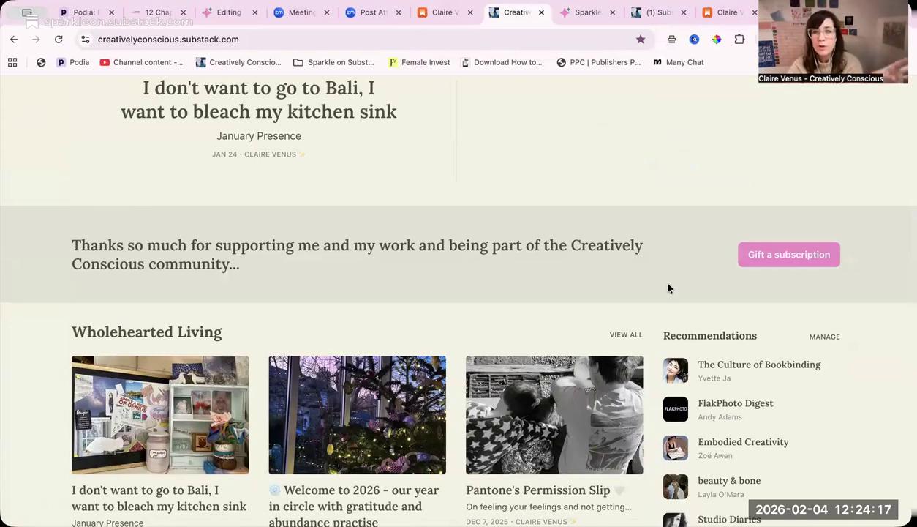
# - Review the homepage's themed post sections and the recommendations and newsletters beside them, then return to the pinned post
pyautogui.scroll(-2, 668, 288)
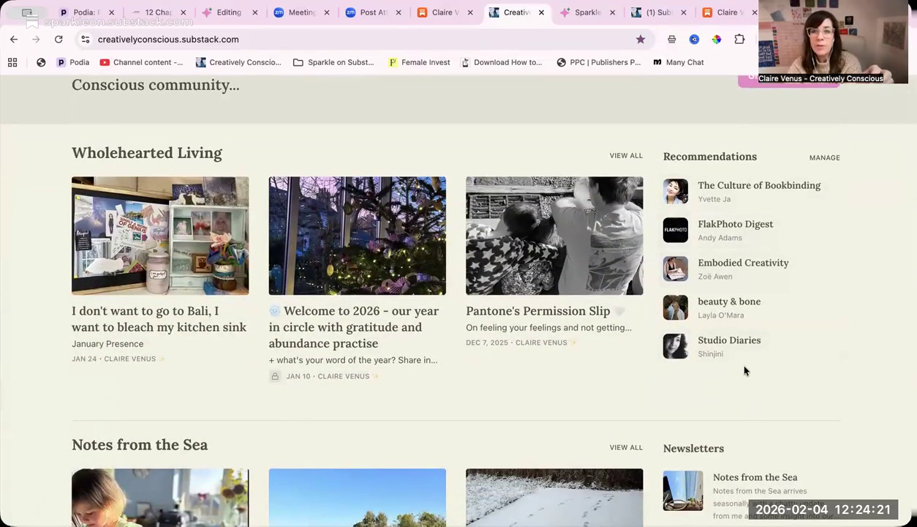
pyautogui.scroll(-3, 745, 371)
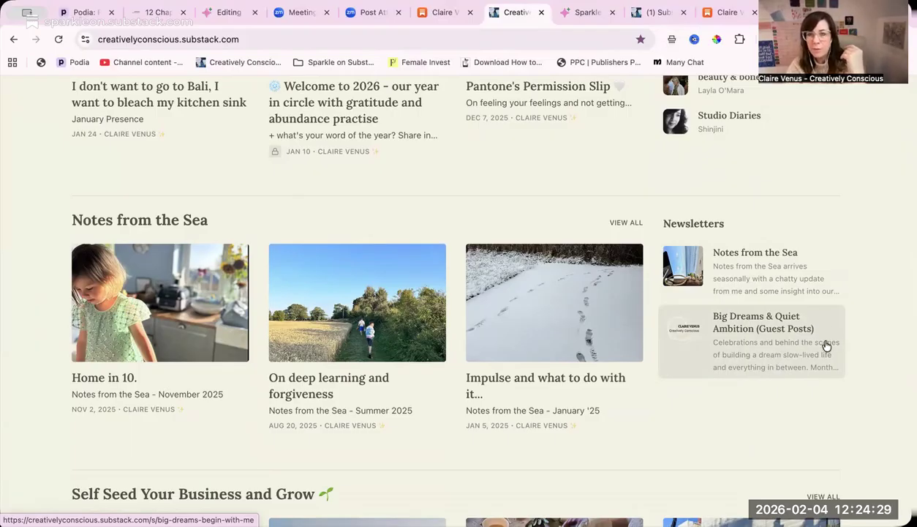
pyautogui.scroll(-3, 796, 353)
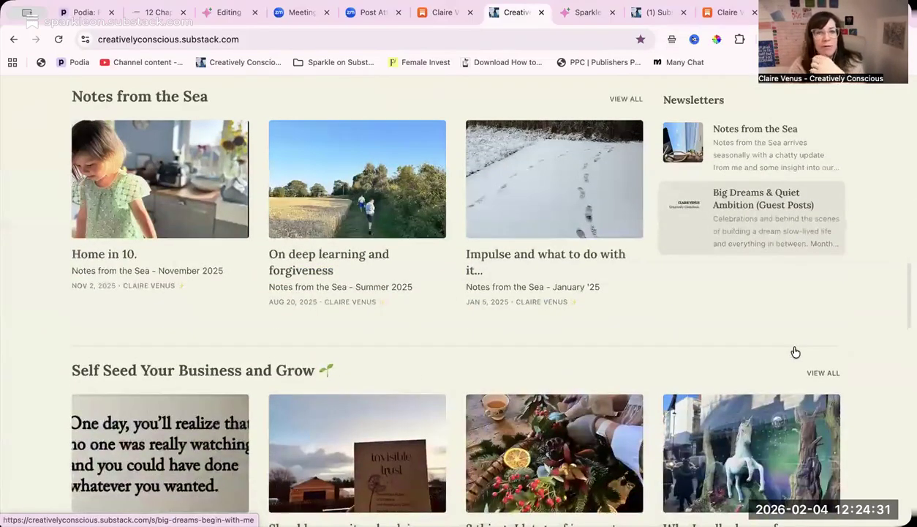
pyautogui.scroll(10, 795, 351)
pyautogui.scroll(2, 620, 218)
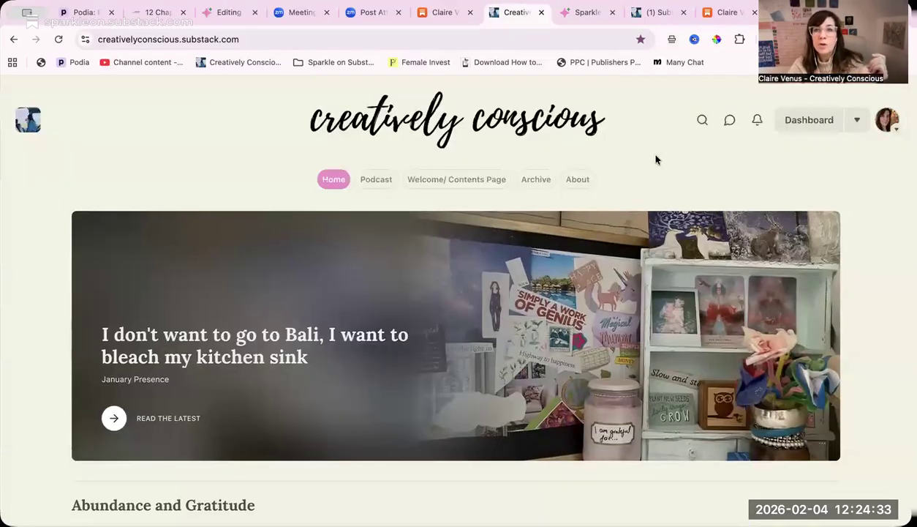
# - Open the website theme editor from the Creatively Conscious dashboard and review the brand and background color settings
pyautogui.click(656, 13)
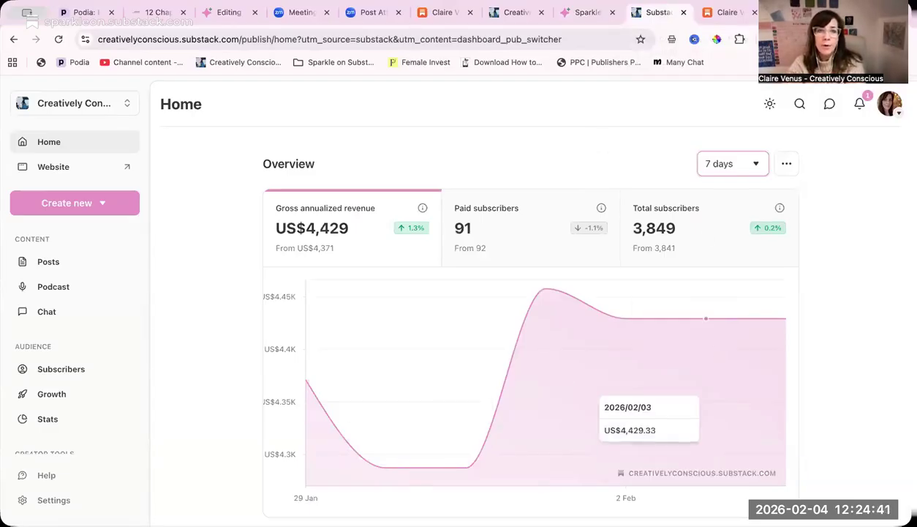
pyautogui.scroll(-3, 93, 313)
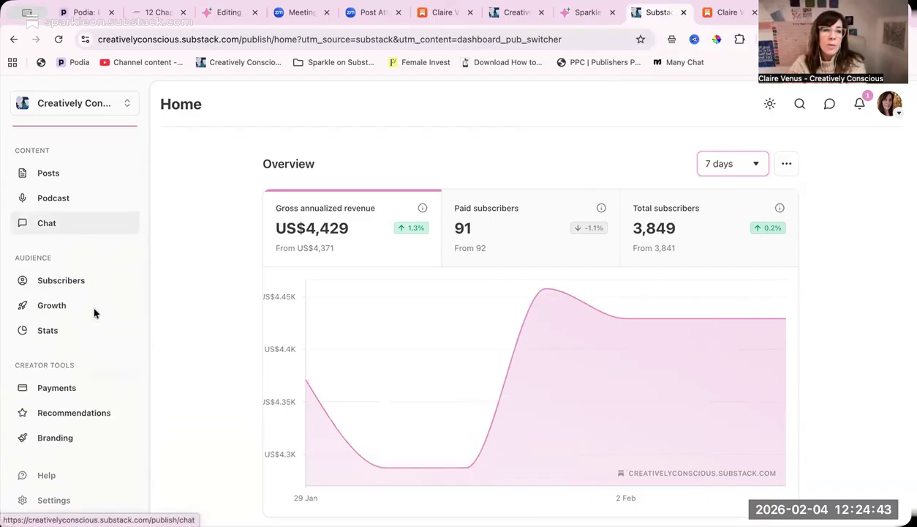
pyautogui.click(50, 439)
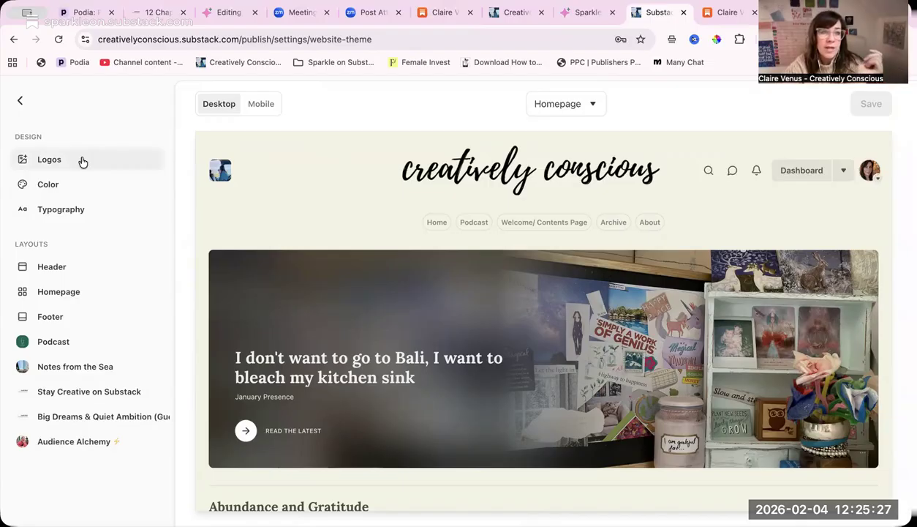
pyautogui.click(52, 185)
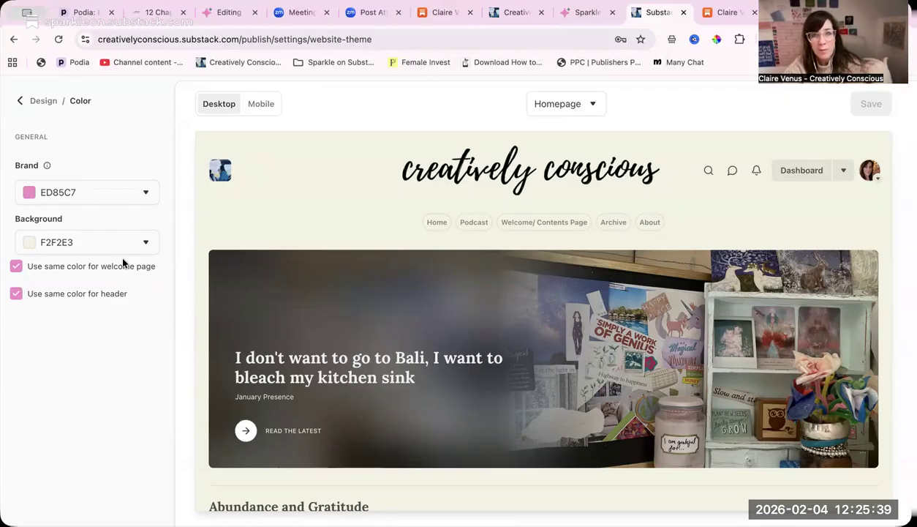
pyautogui.click(20, 100)
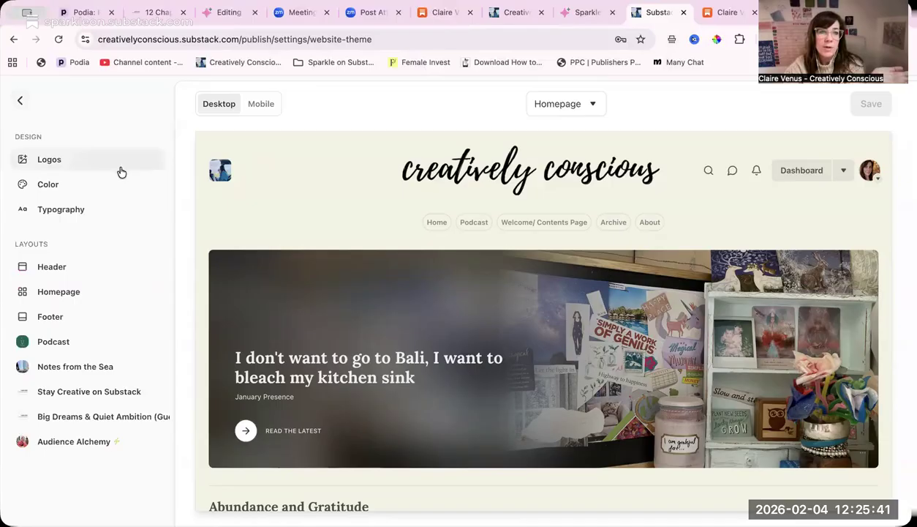
# - Set the website's header font to Lora in a bold weight and save the theme
pyautogui.click(92, 212)
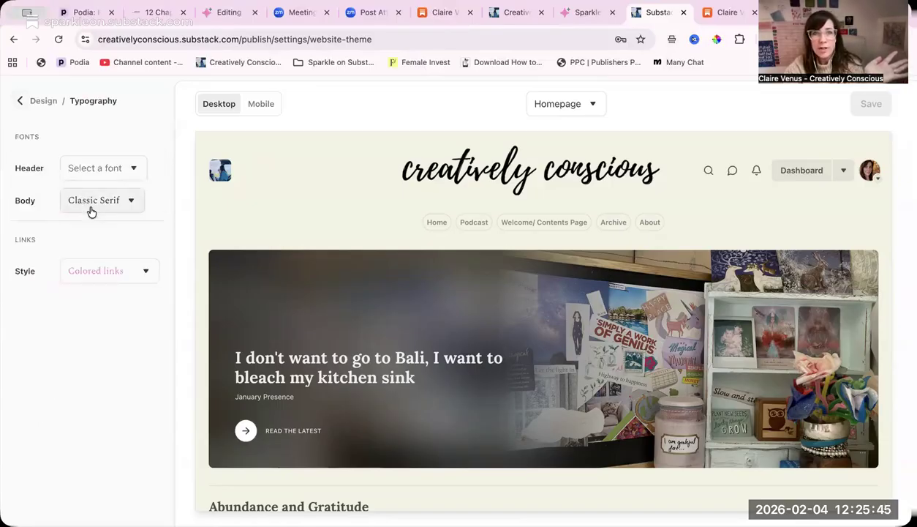
pyautogui.click(120, 170)
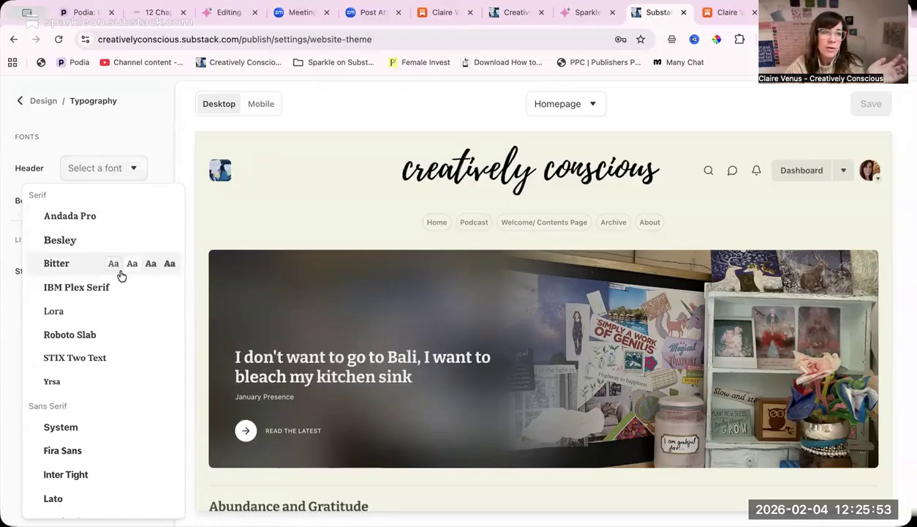
pyautogui.click(169, 312)
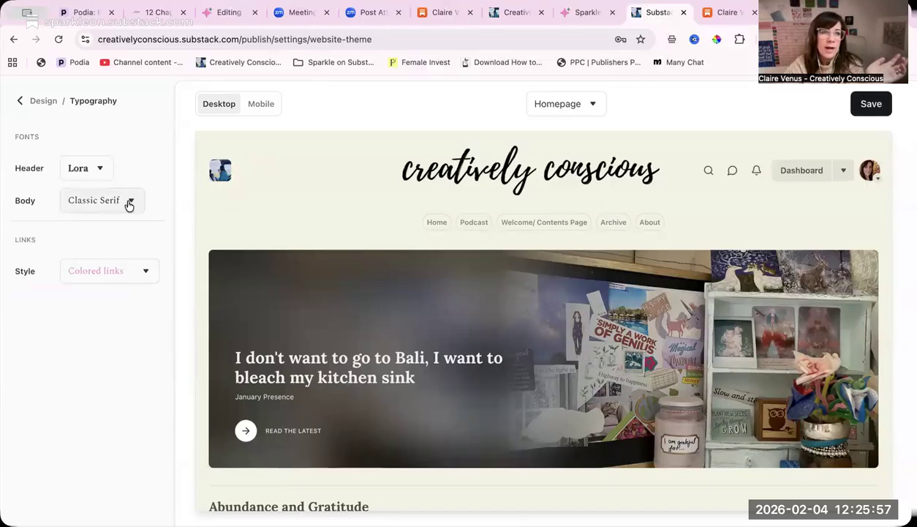
pyautogui.click(144, 272)
pyautogui.click(144, 273)
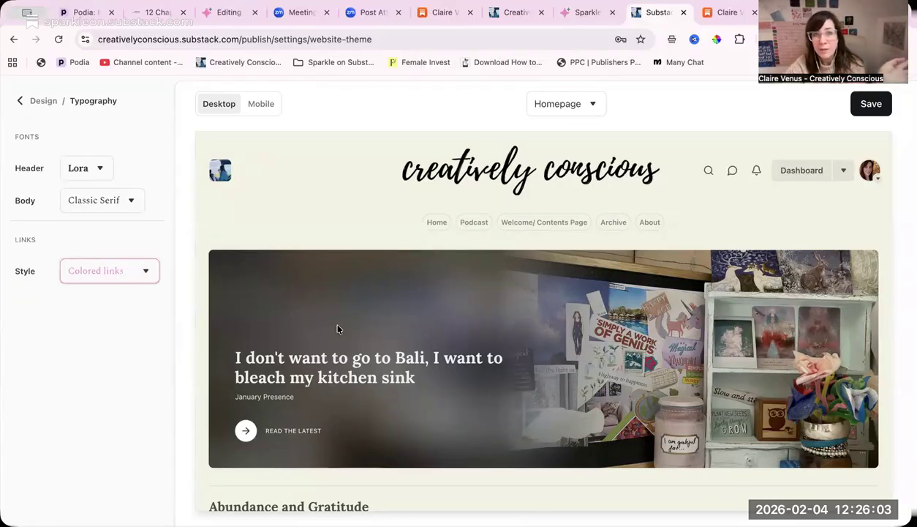
pyautogui.click(871, 109)
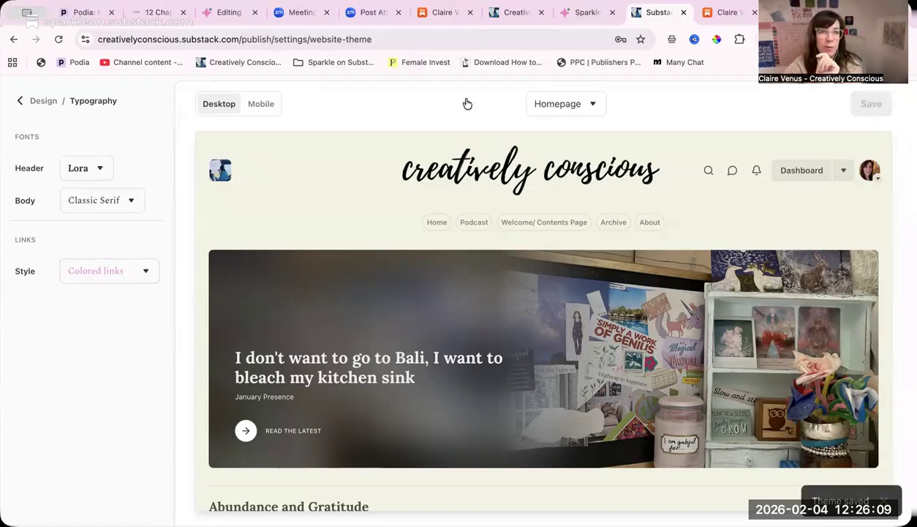
pyautogui.click(22, 101)
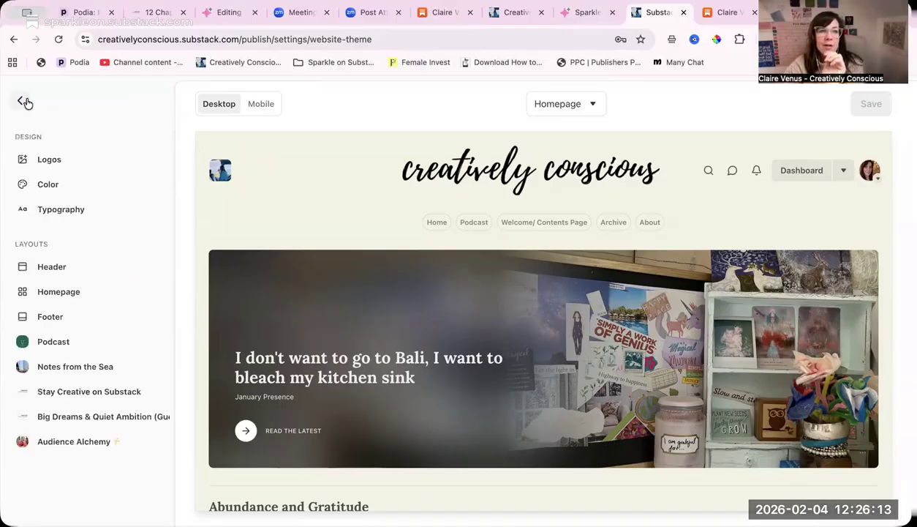
# - Try the Logo Center and Logo Left layouts for the website header, and set the layout back to Stacked
pyautogui.click(113, 272)
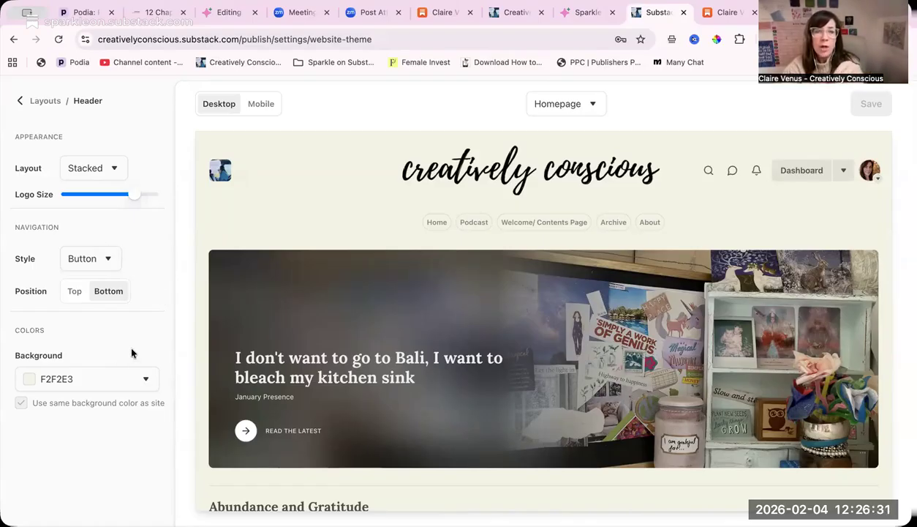
pyautogui.click(112, 168)
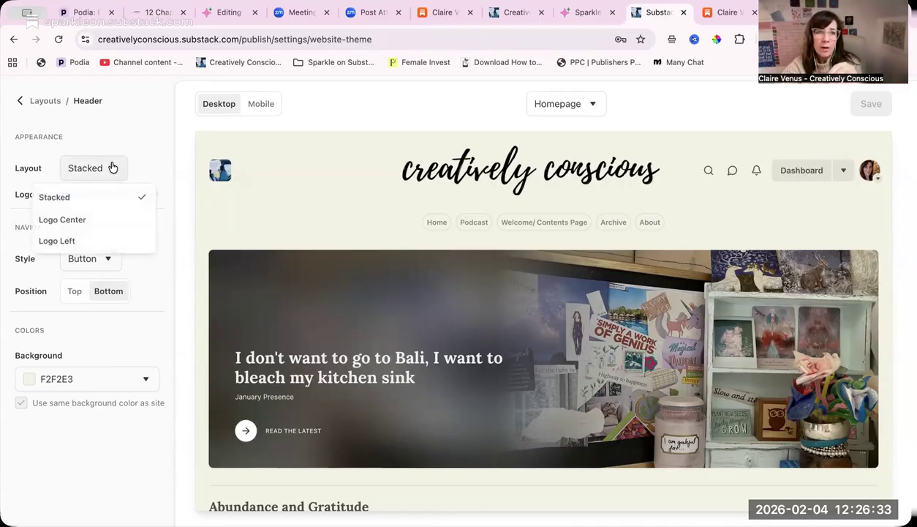
pyautogui.click(109, 220)
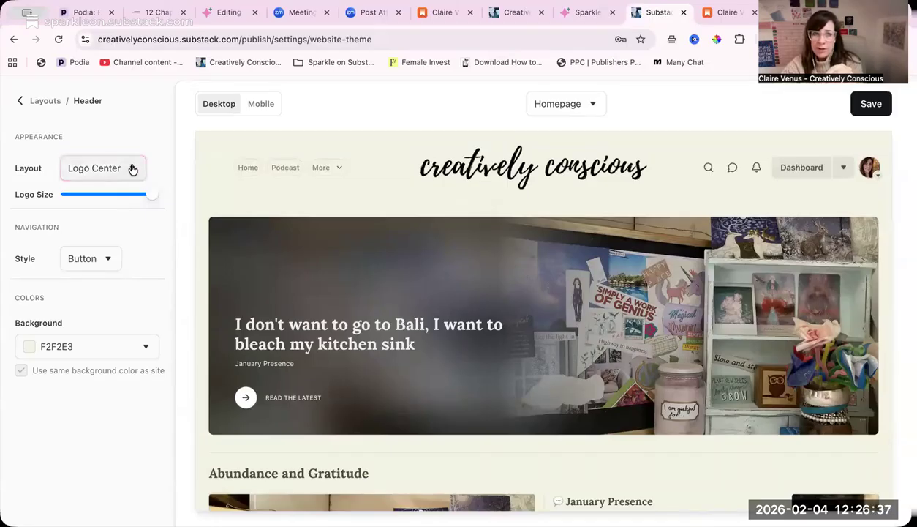
pyautogui.click(132, 170)
pyautogui.click(122, 240)
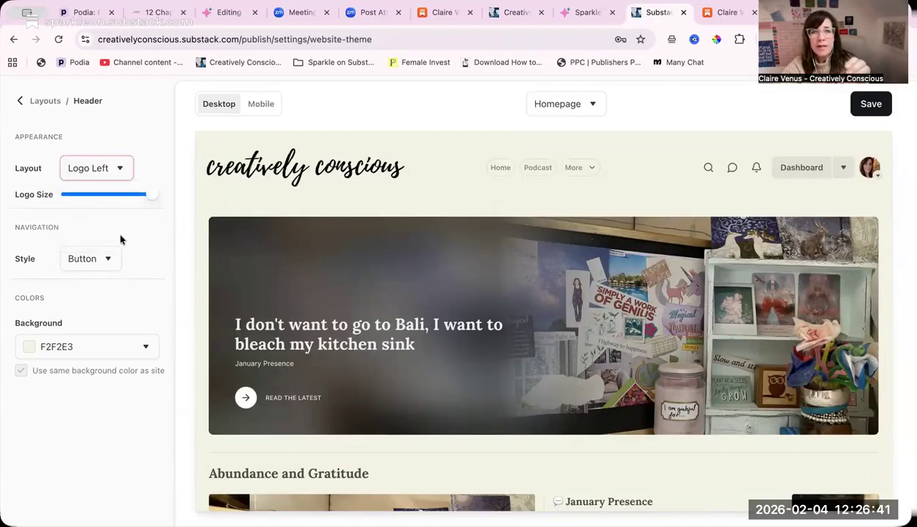
pyautogui.click(120, 170)
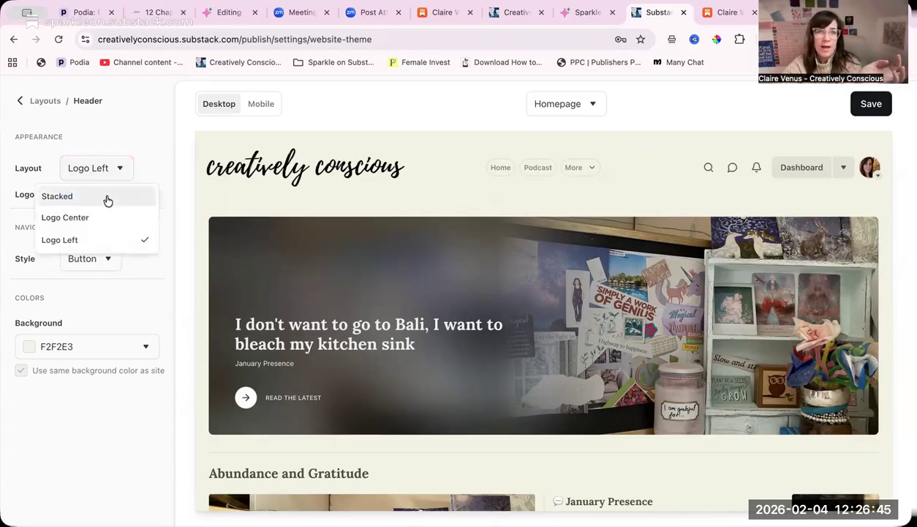
pyautogui.click(106, 198)
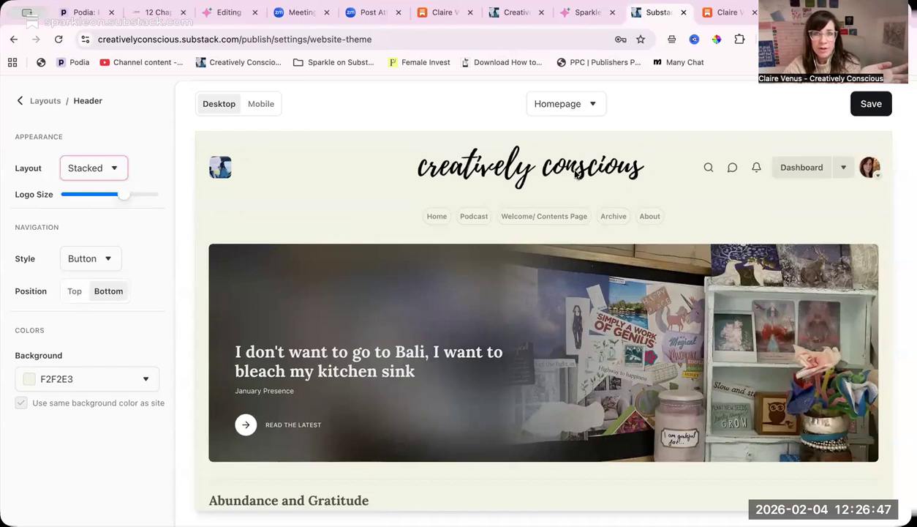
# - Try the Hamburger and Text navigation styles in the header, set the style back to Button, and save the theme
pyautogui.click(101, 262)
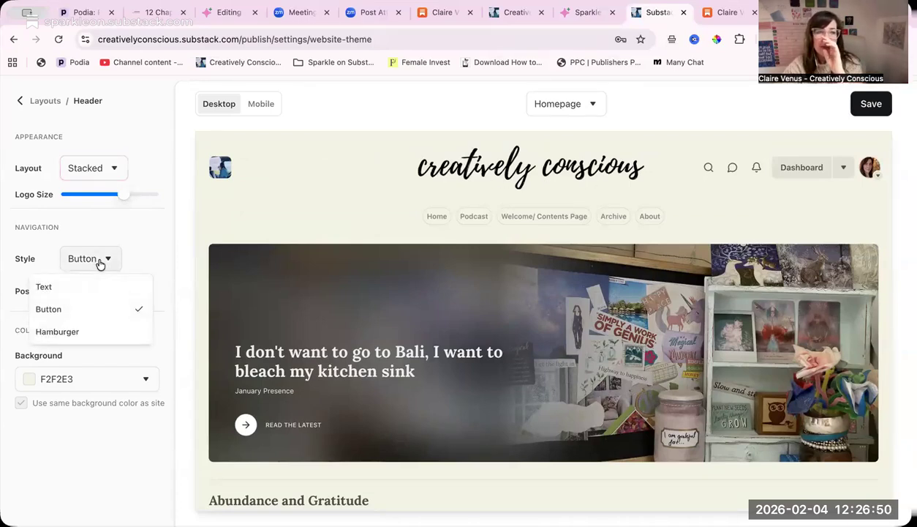
pyautogui.click(109, 333)
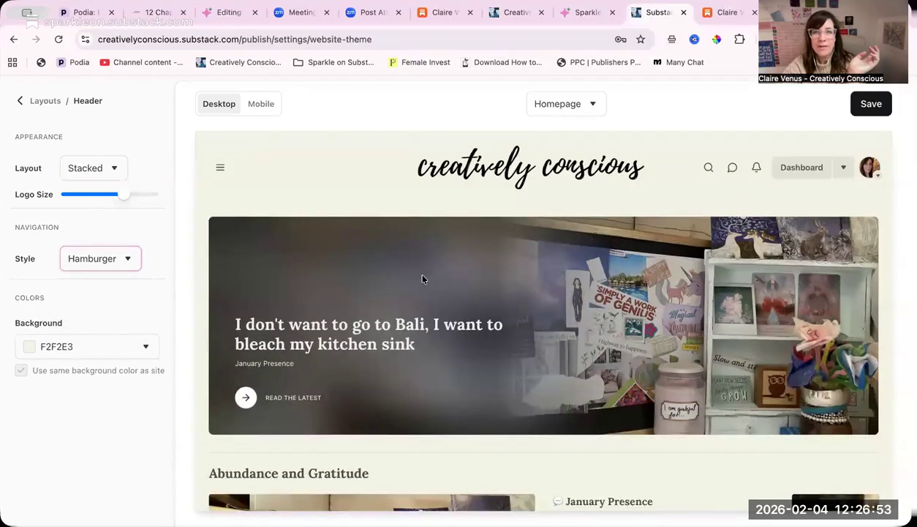
pyautogui.scroll(-1, 422, 278)
pyautogui.click(220, 162)
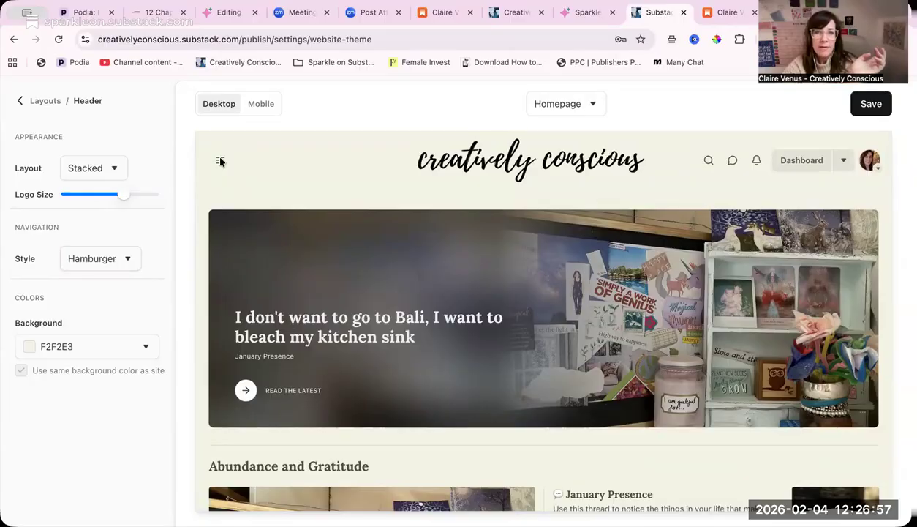
pyautogui.click(131, 259)
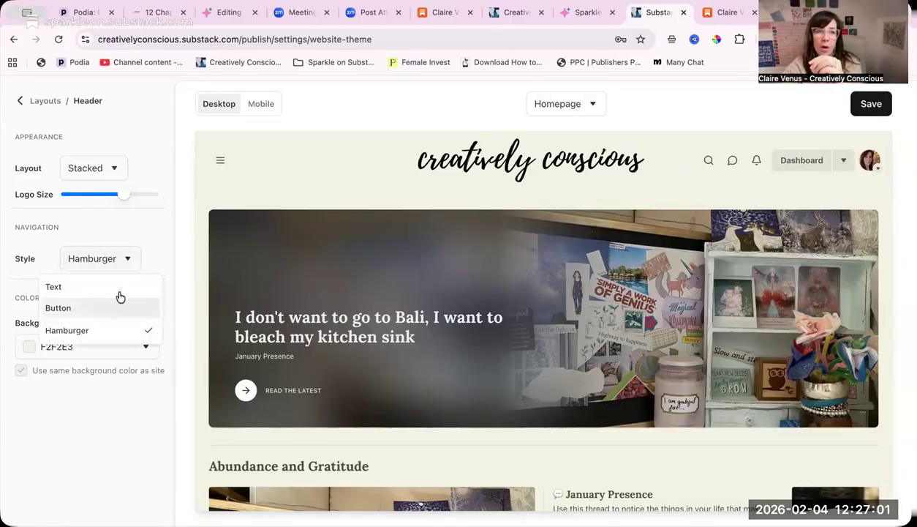
pyautogui.click(117, 290)
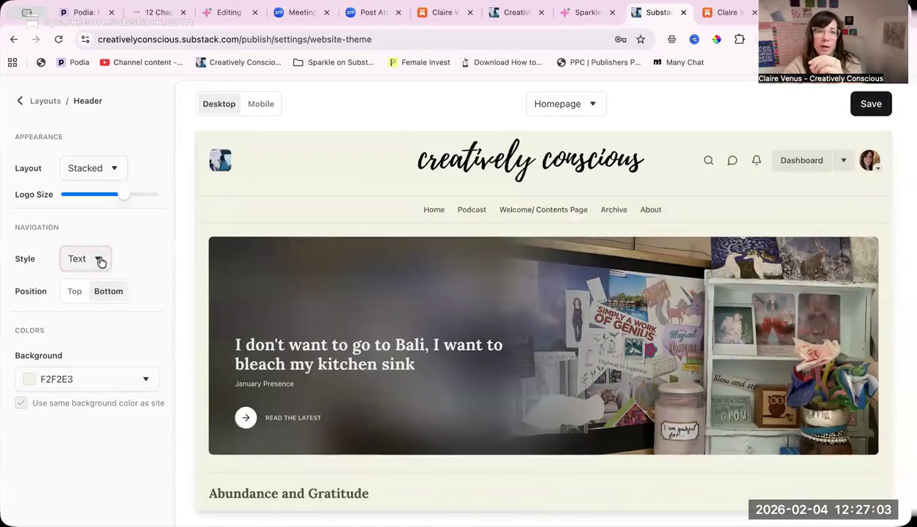
pyautogui.click(100, 261)
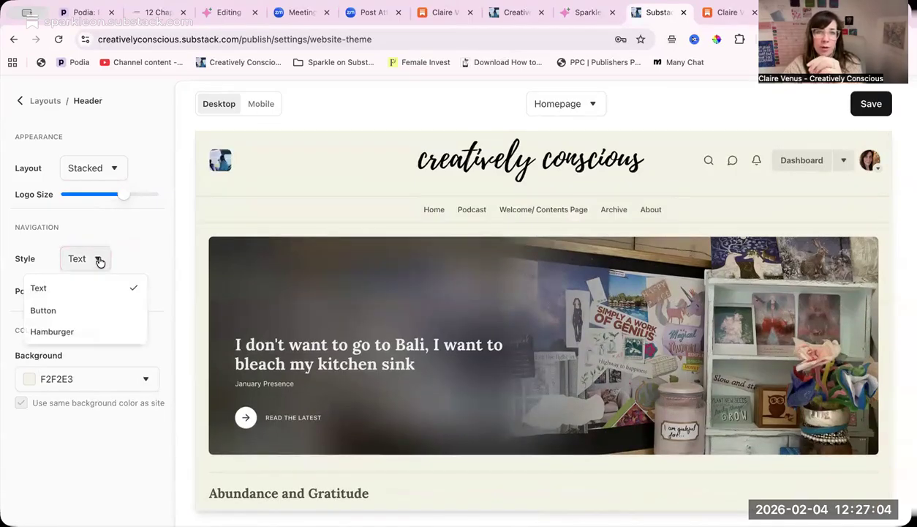
pyautogui.click(94, 312)
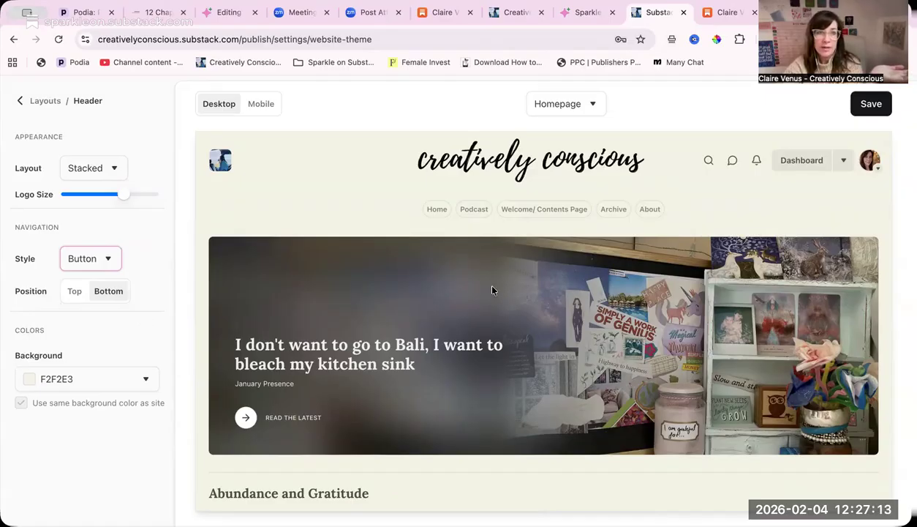
pyautogui.click(871, 105)
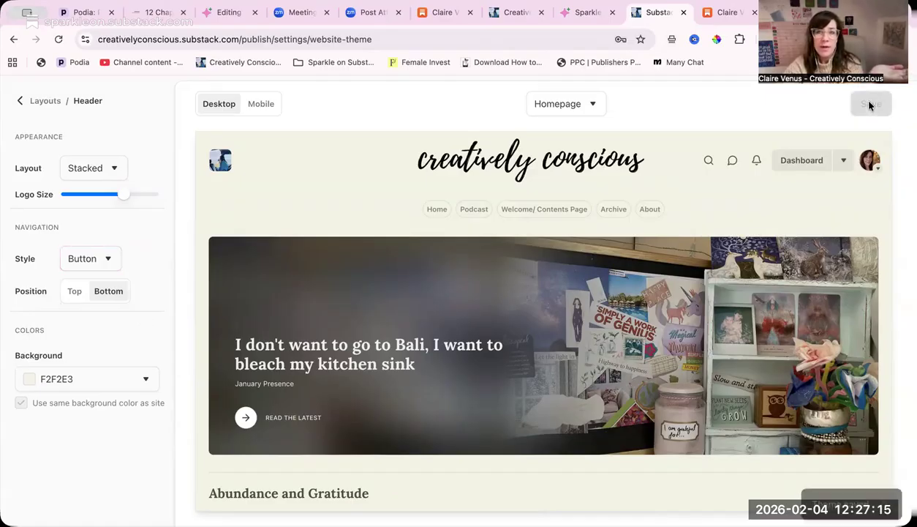
# - Set the homepage's hero layout to Magazine and check how the posts are arranged in the preview
pyautogui.click(21, 102)
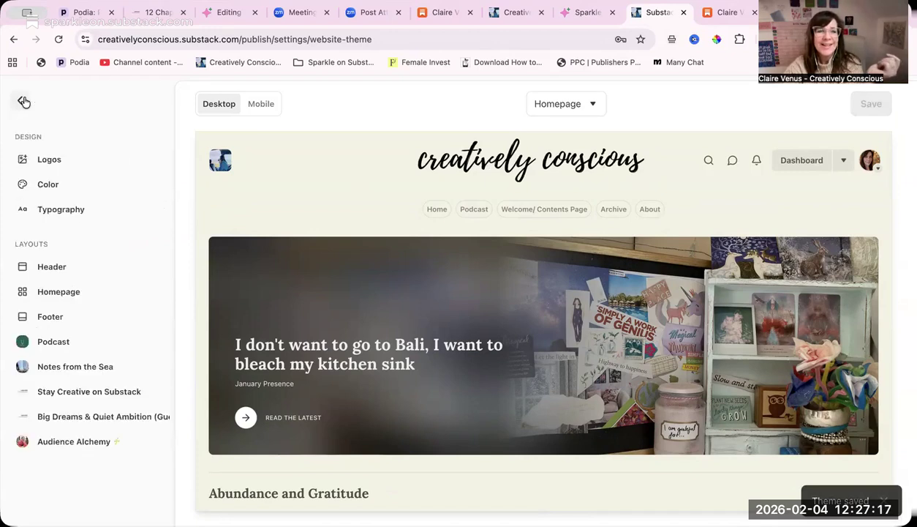
pyautogui.click(88, 292)
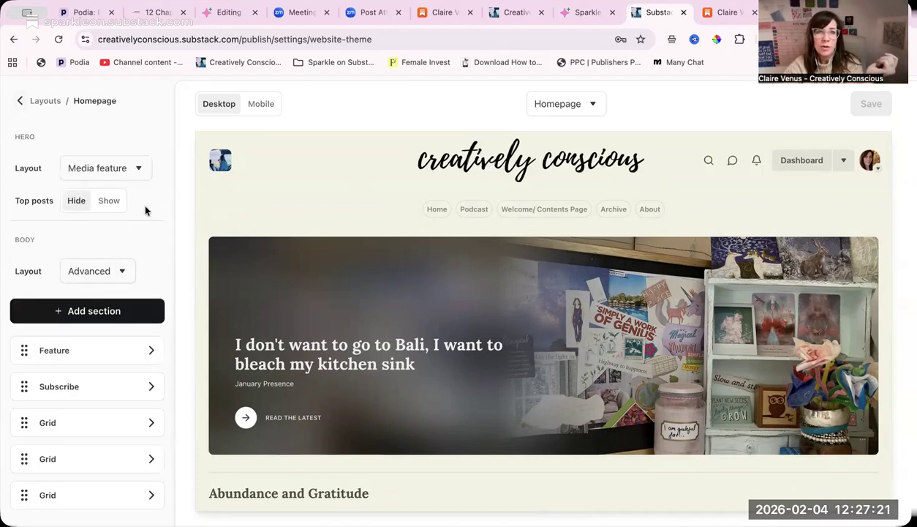
pyautogui.click(142, 171)
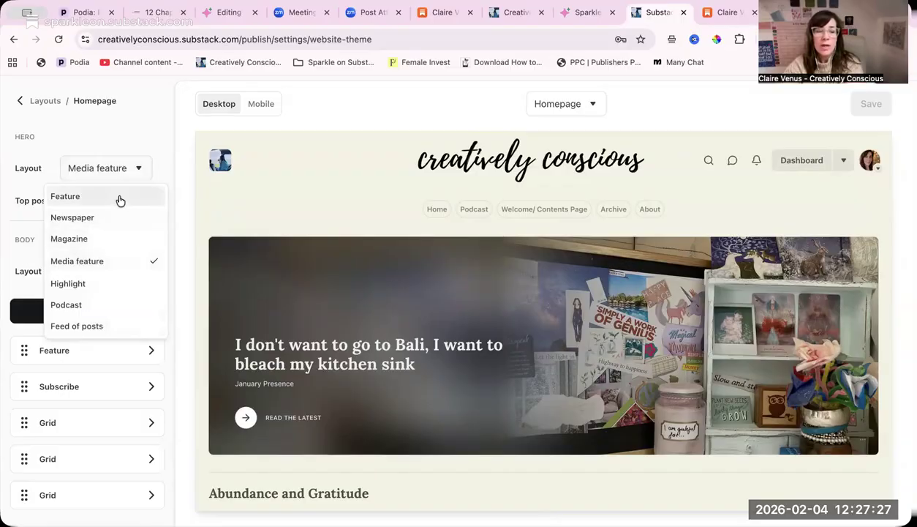
pyautogui.click(117, 239)
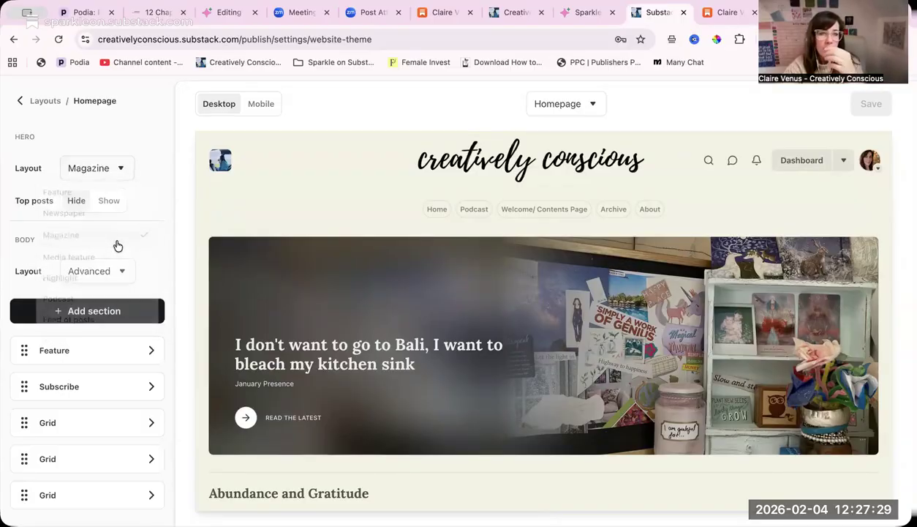
pyautogui.scroll(-3, 375, 342)
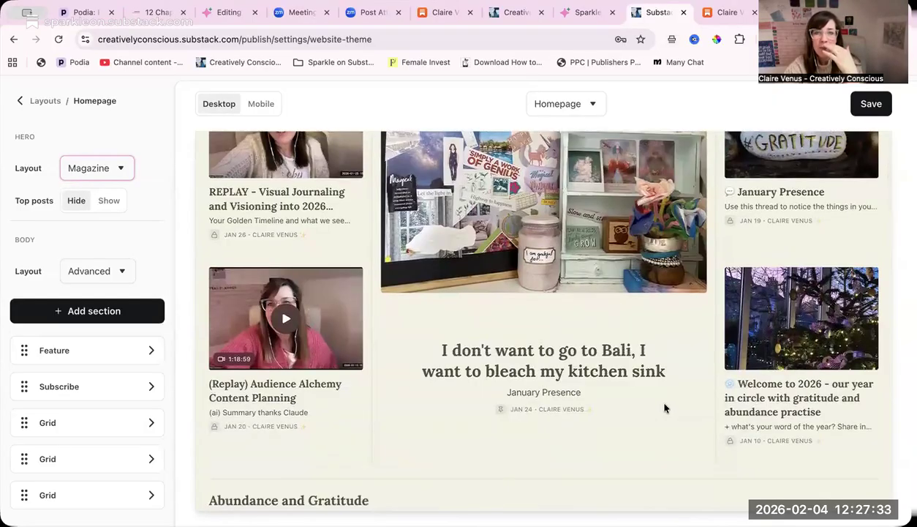
pyautogui.scroll(2, 665, 408)
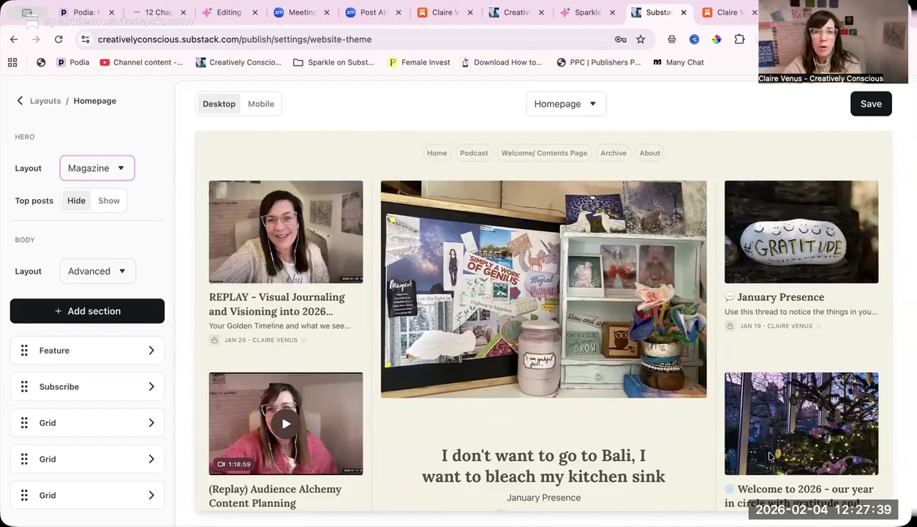
# - Try the Feature and Newspaper hero layouts for the homepage, and set the hero layout to Media feature
pyautogui.scroll(-2, 770, 457)
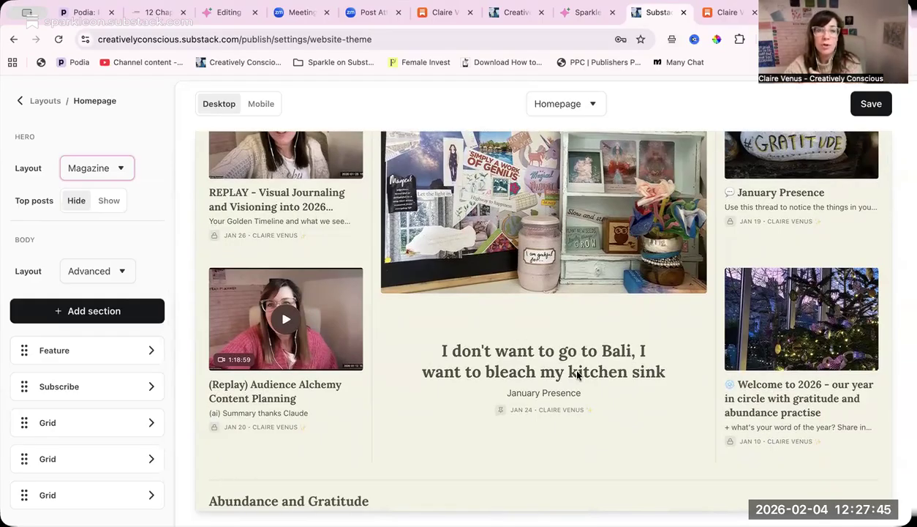
pyautogui.scroll(3, 577, 374)
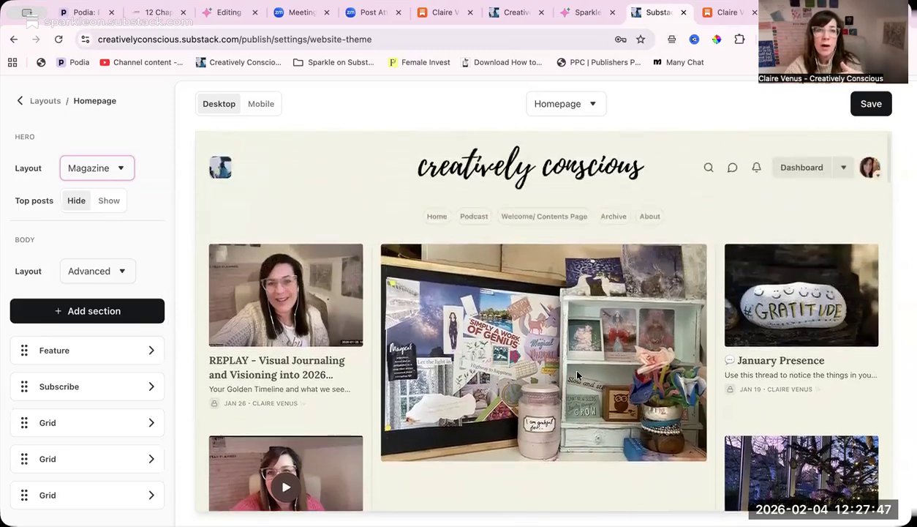
pyautogui.click(117, 175)
pyautogui.click(106, 194)
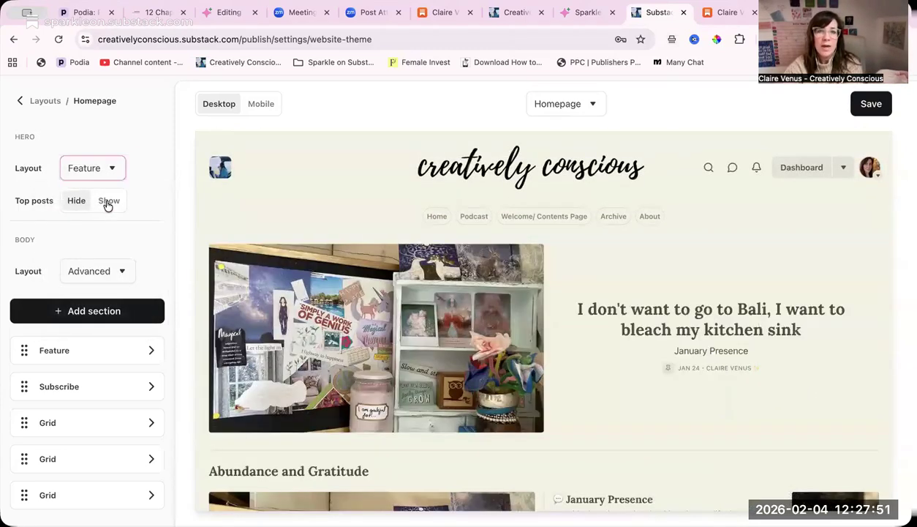
pyautogui.click(109, 170)
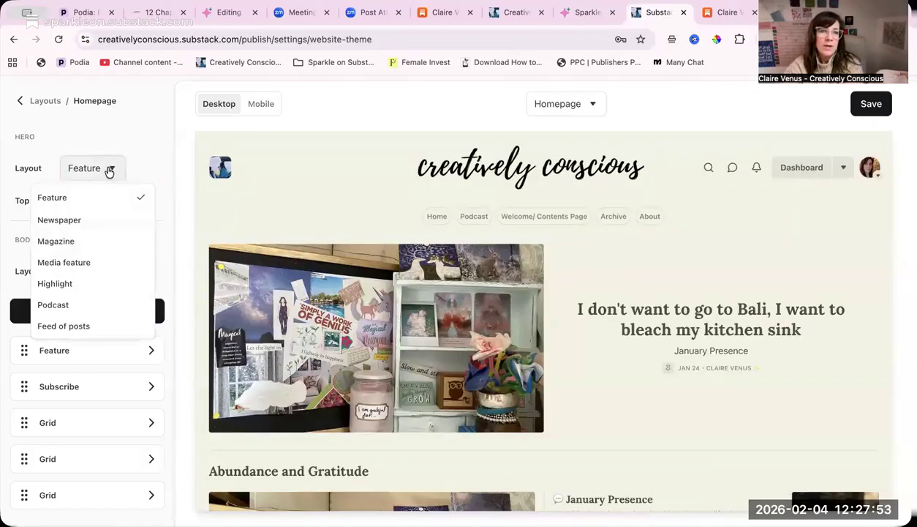
pyautogui.click(103, 220)
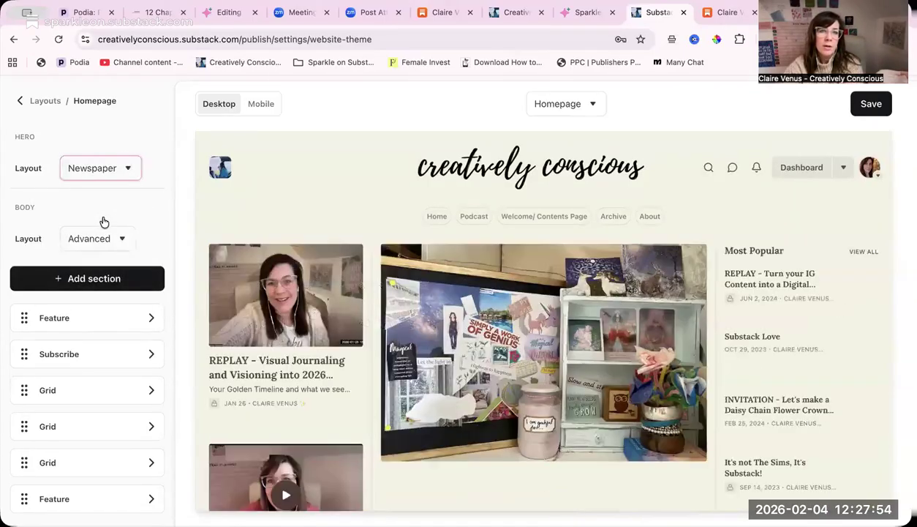
pyautogui.click(111, 170)
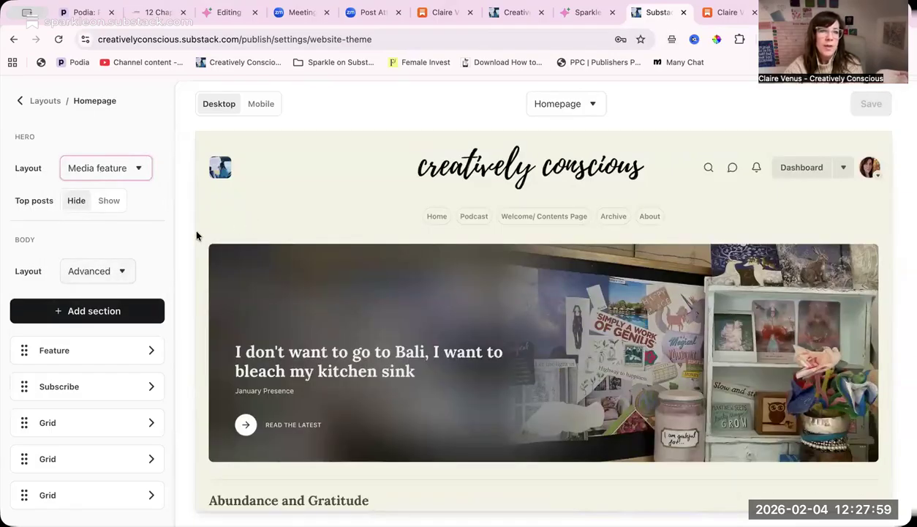
# - Show the top posts below the homepage hero, check them in the preview, and hide them again
pyautogui.click(110, 201)
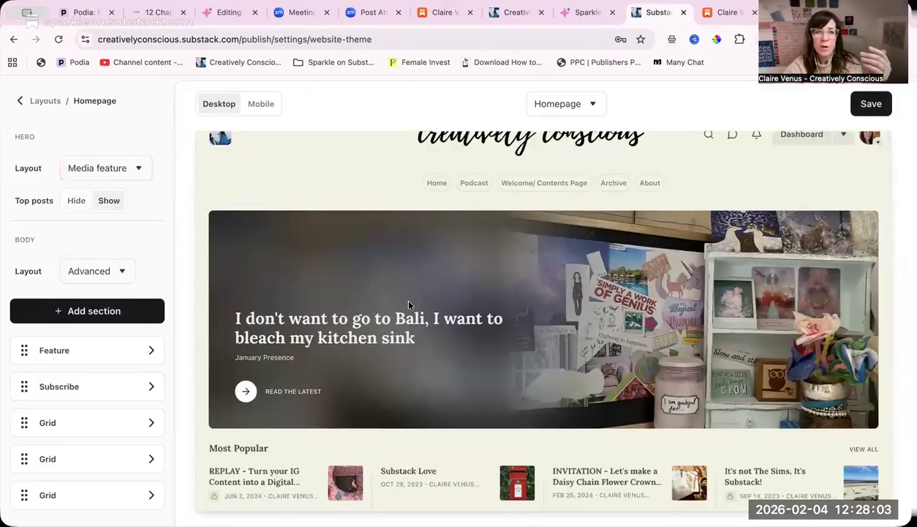
pyautogui.scroll(-1, 395, 330)
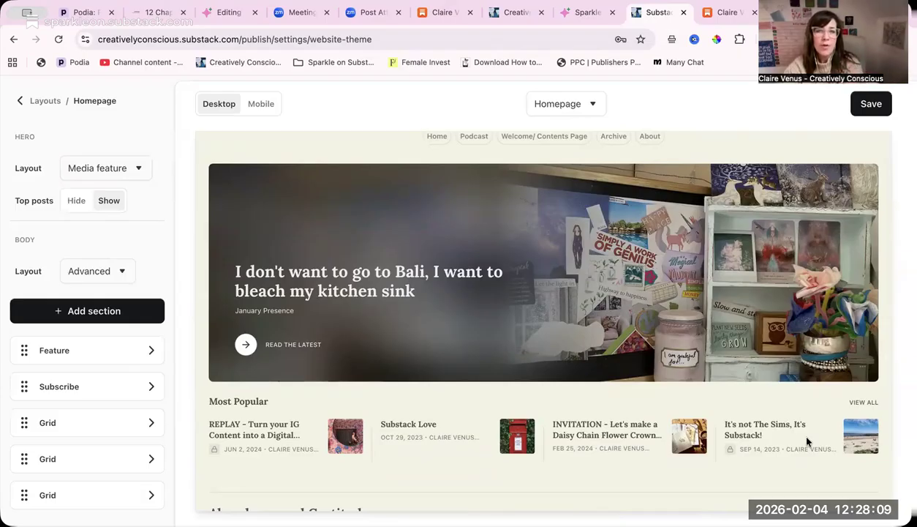
pyautogui.click(77, 203)
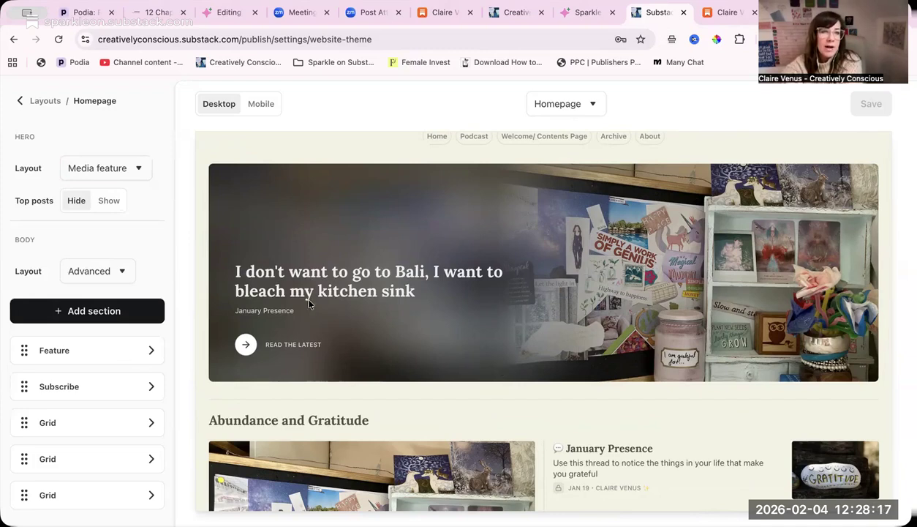
# - Review the layout options for the homepage body and examine the hero and the Abundance and Gratitude section in the preview
pyautogui.click(112, 271)
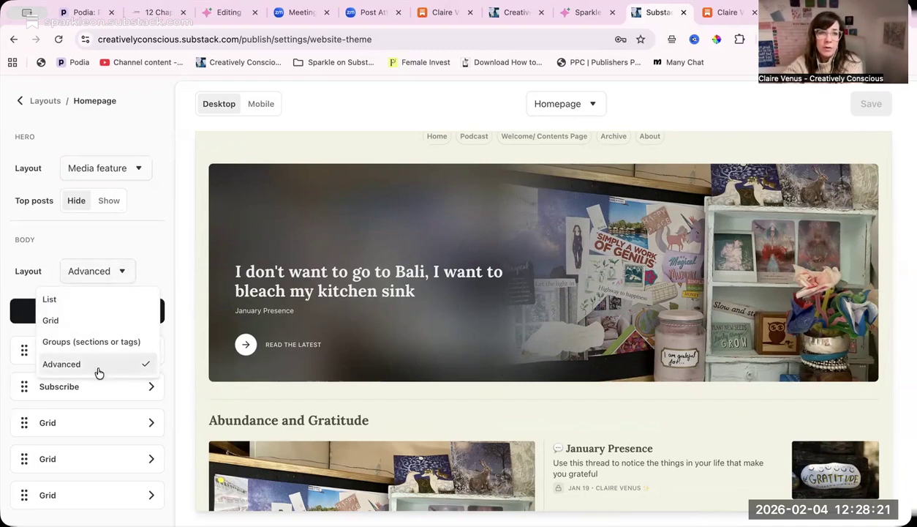
pyautogui.click(154, 215)
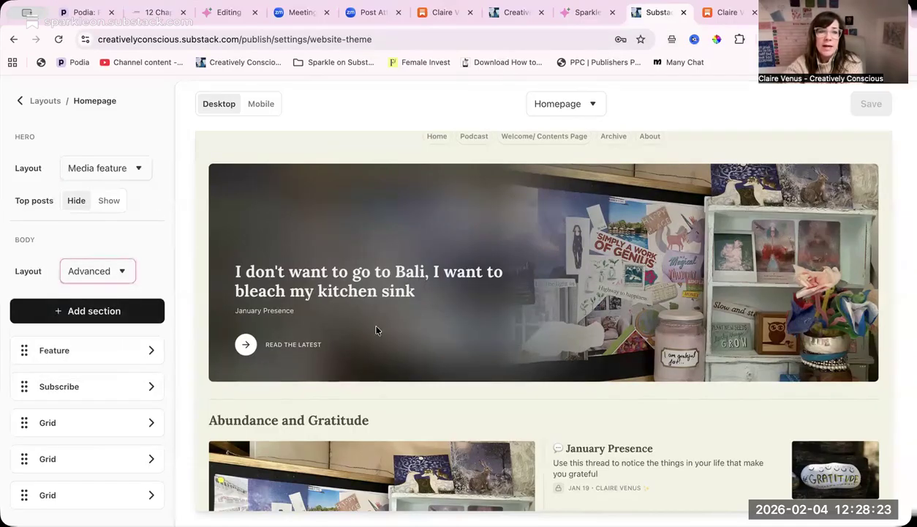
pyautogui.scroll(-2, 374, 329)
pyautogui.scroll(-3, 376, 331)
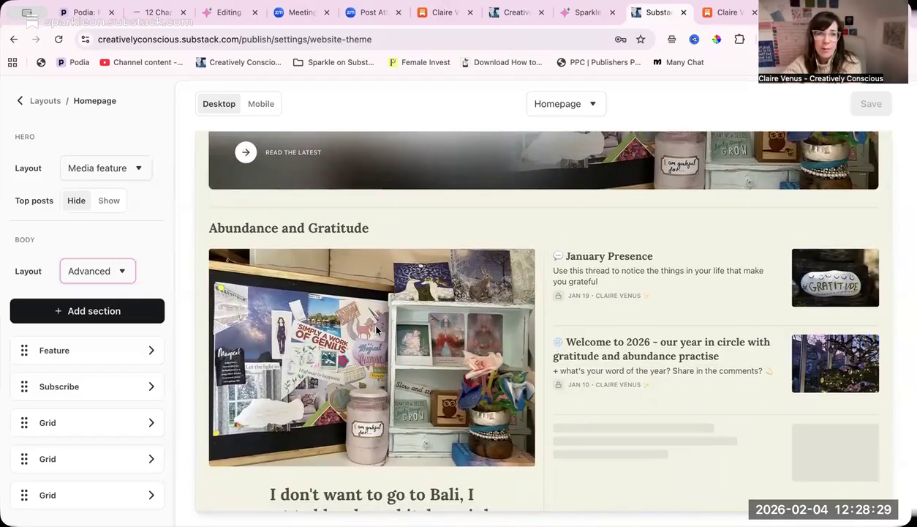
pyautogui.scroll(-1, 376, 331)
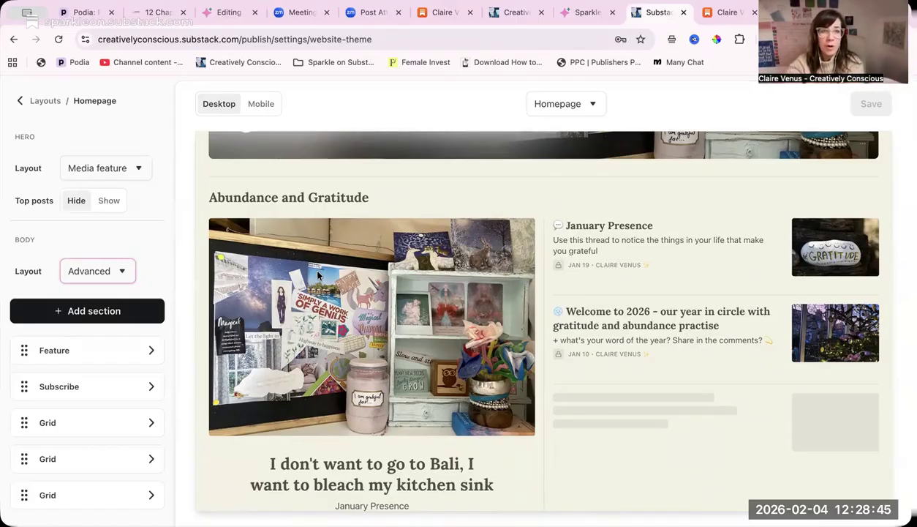
pyautogui.scroll(3, 242, 332)
pyautogui.scroll(2, 243, 332)
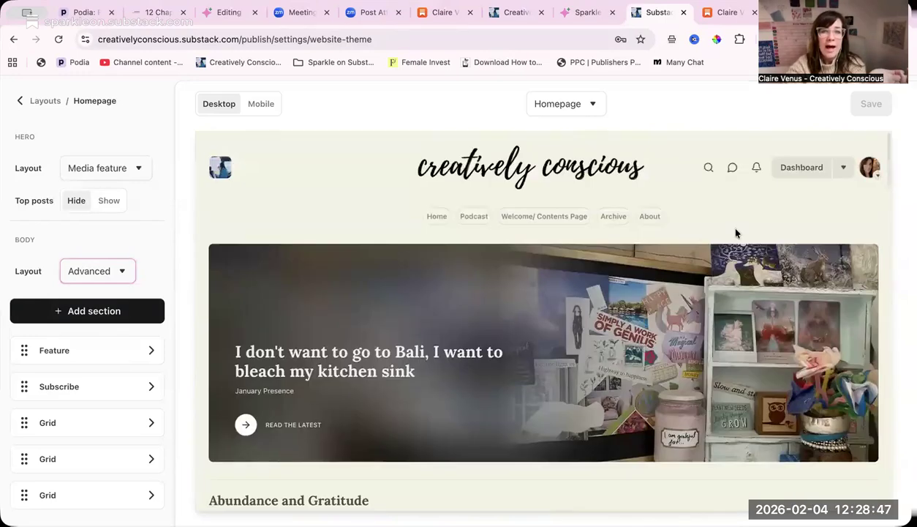
pyautogui.scroll(-1, 541, 371)
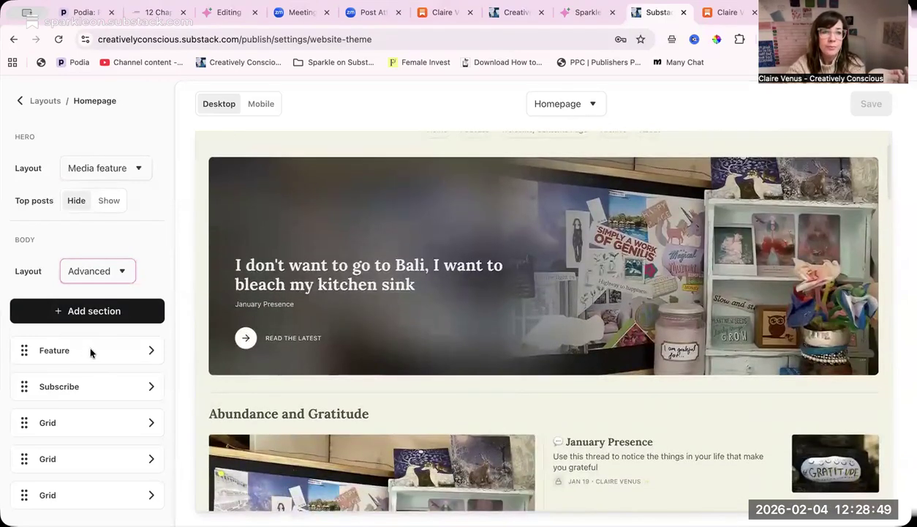
pyautogui.scroll(-1, 253, 379)
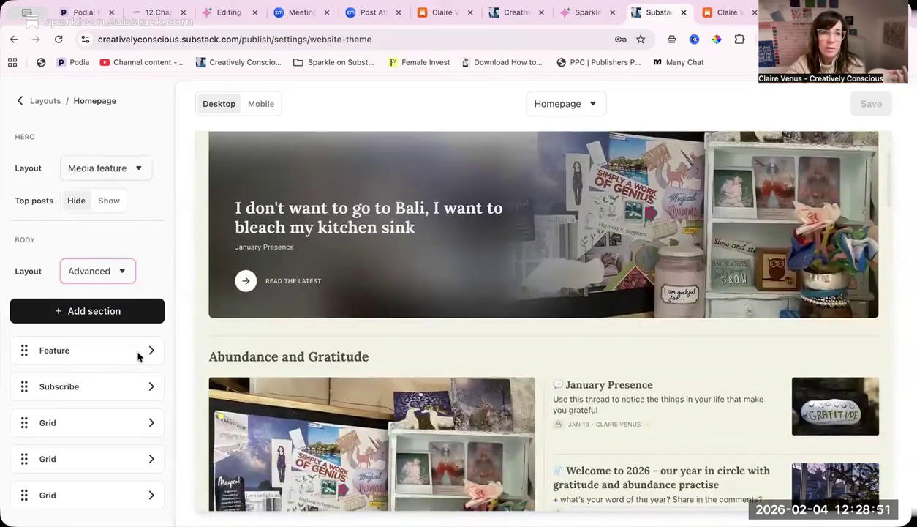
# - Open the settings of the Abundance and Gratitude Feature section, review its post type options, and return to the homepage layout
pyautogui.click(148, 352)
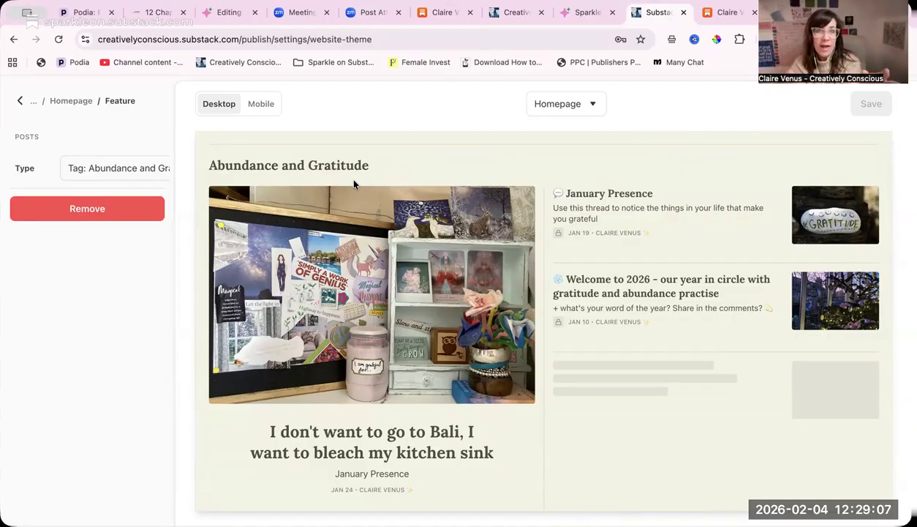
pyautogui.click(20, 101)
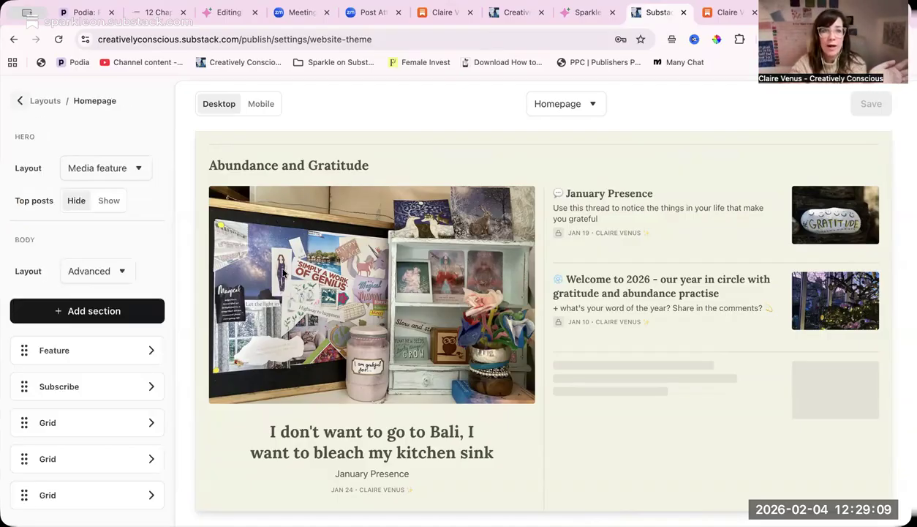
pyautogui.click(149, 350)
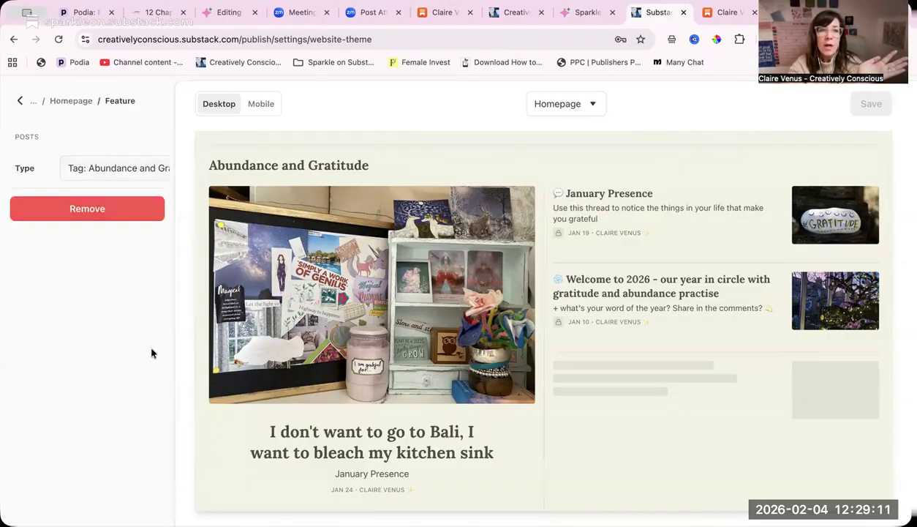
pyautogui.click(88, 170)
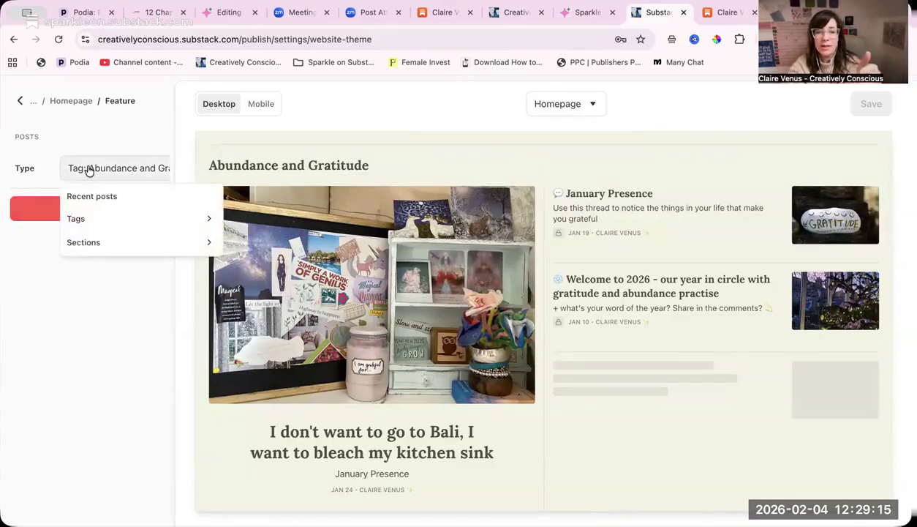
pyautogui.click(19, 100)
# - Compare the list of body sections with the preview, from the hero down to the subscribe banner and Wholehearted Living
pyautogui.scroll(-2, 104, 314)
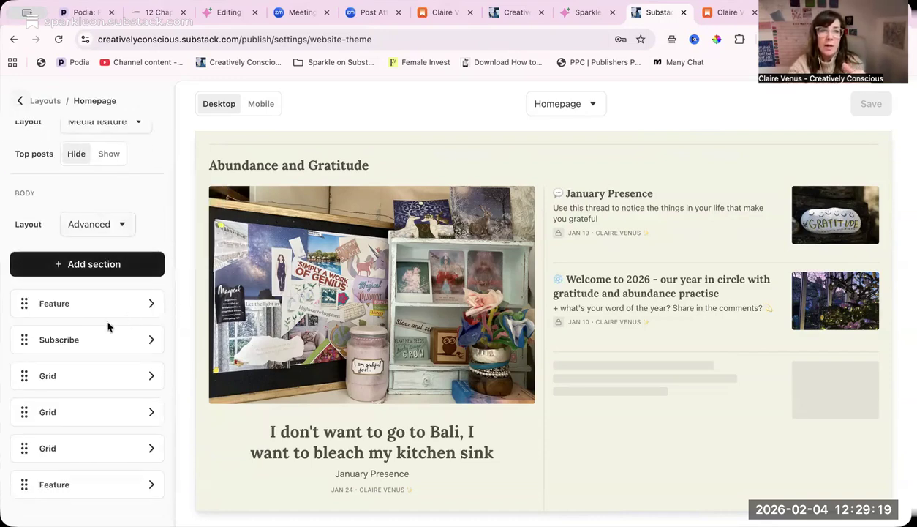
pyautogui.scroll(-5, 415, 385)
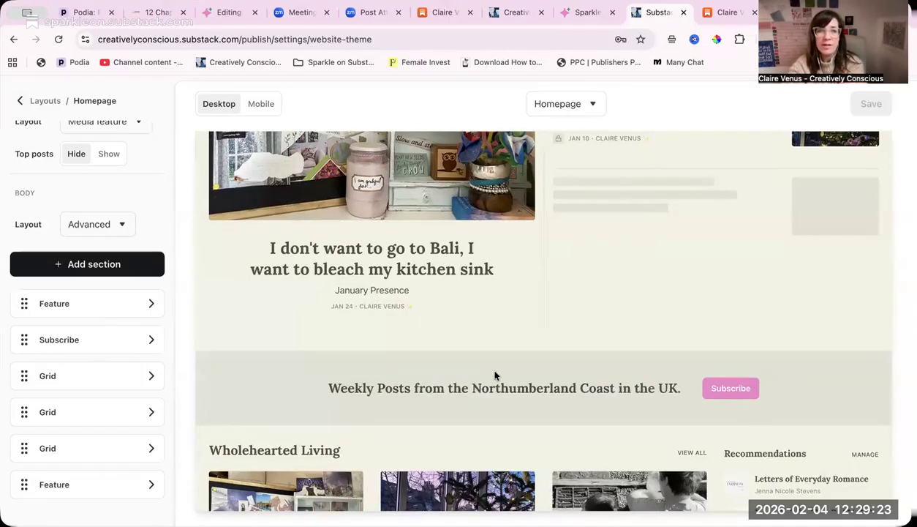
pyautogui.scroll(8, 495, 375)
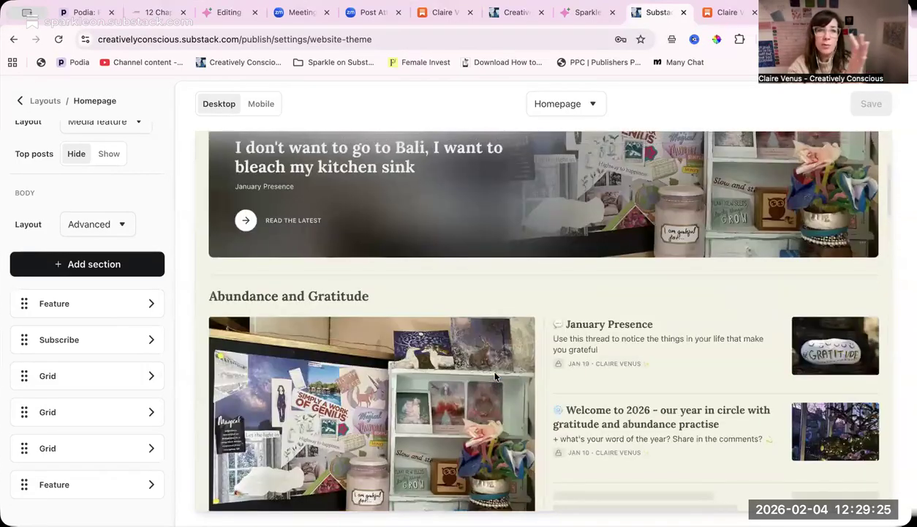
pyautogui.scroll(4, 494, 375)
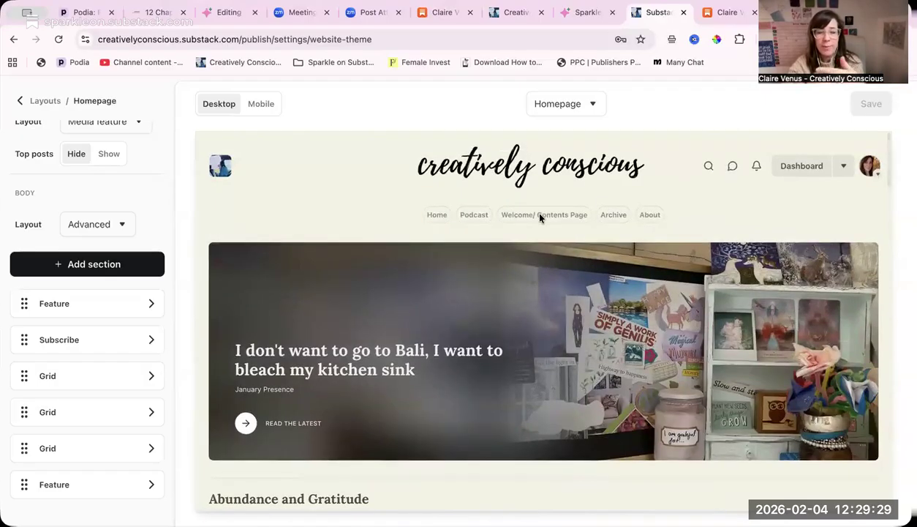
pyautogui.scroll(-11, 540, 217)
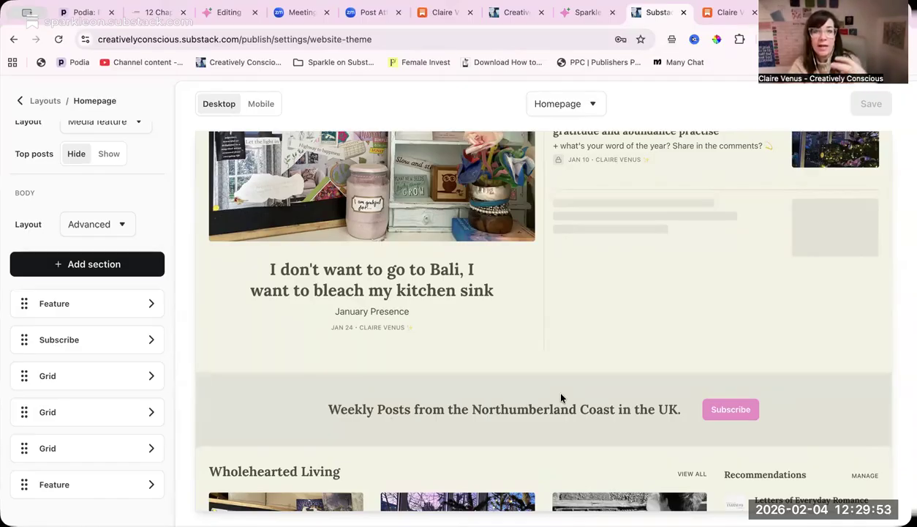
pyautogui.scroll(-3, 561, 397)
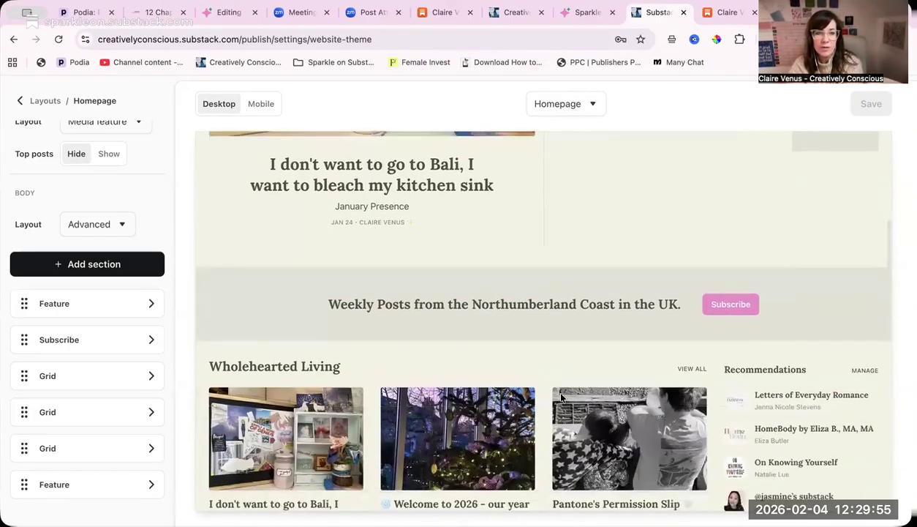
pyautogui.scroll(-1, 562, 397)
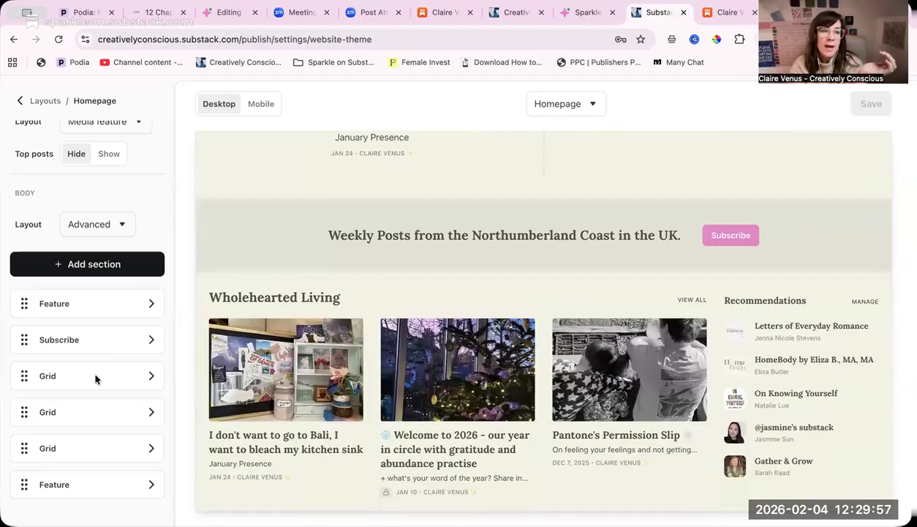
# - Open the Wholehearted Living grid settings, review the modules available for its right column, and return to the homepage layout
pyautogui.click(146, 376)
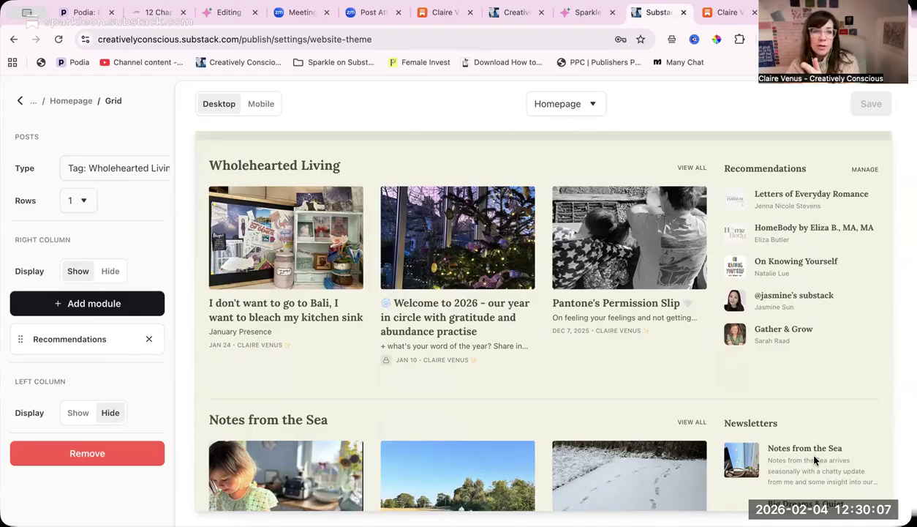
pyautogui.scroll(-1, 807, 379)
pyautogui.scroll(3, 808, 380)
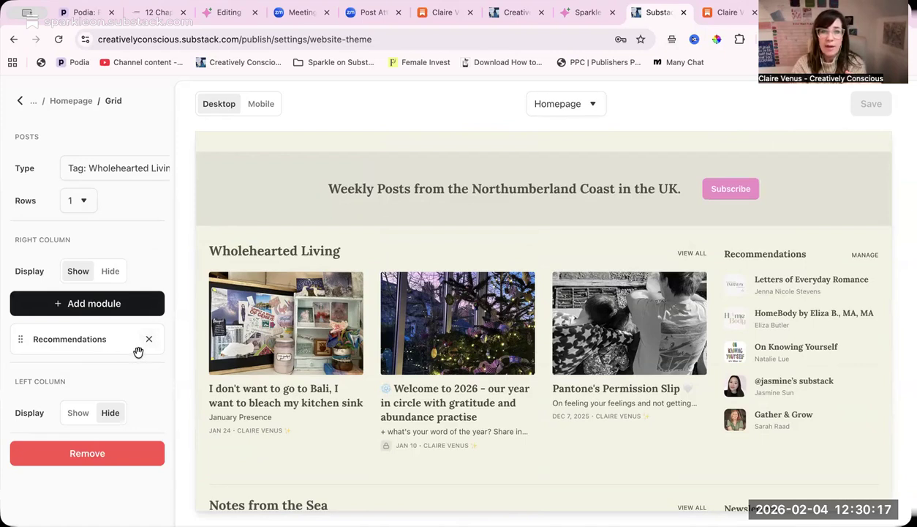
pyautogui.click(82, 311)
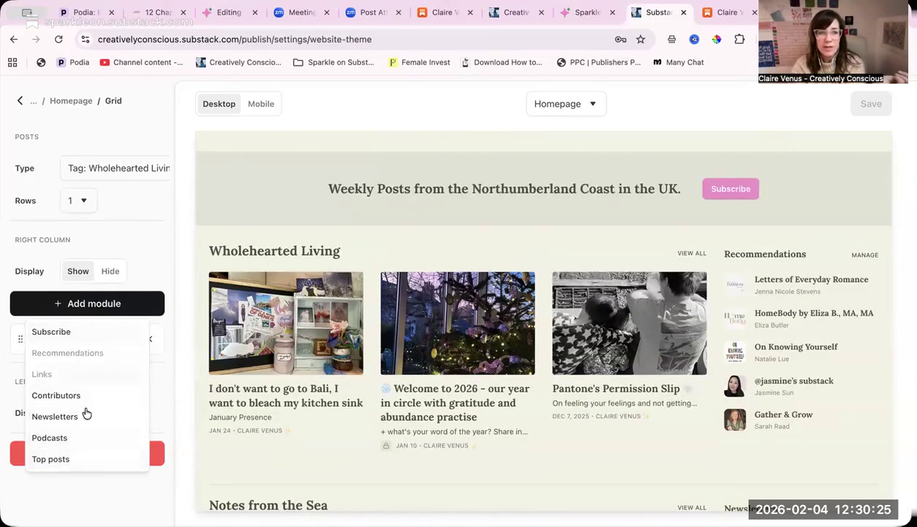
pyautogui.click(136, 234)
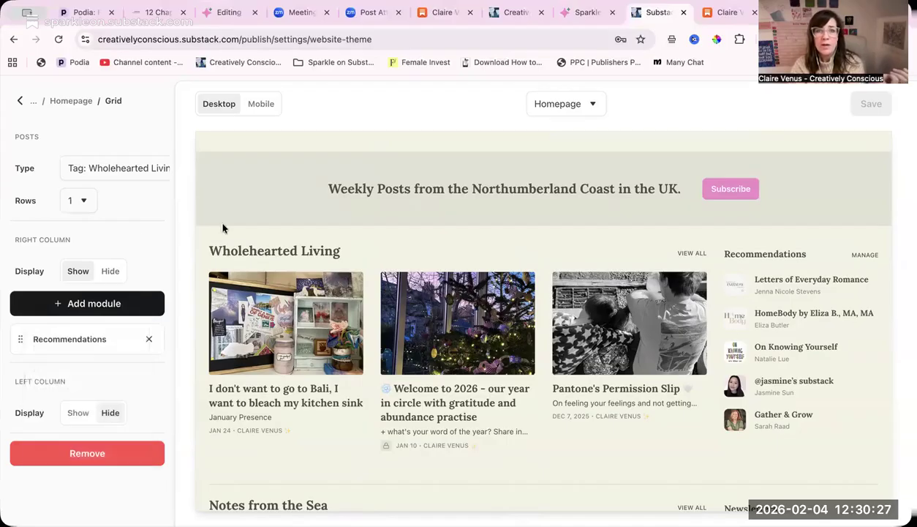
pyautogui.scroll(-3, 434, 401)
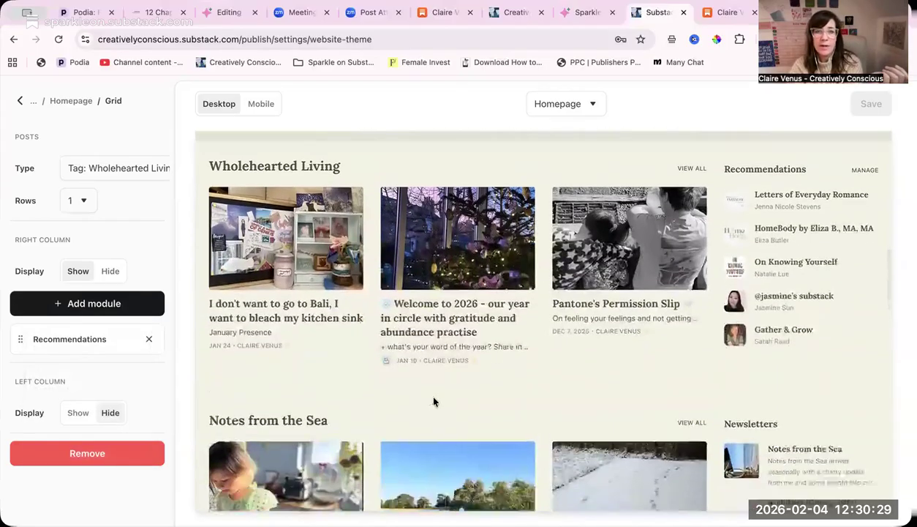
pyautogui.click(20, 100)
# - Remove the Newsletters module from the right column of the Notes from the Sea grid section
pyautogui.scroll(-1, 100, 377)
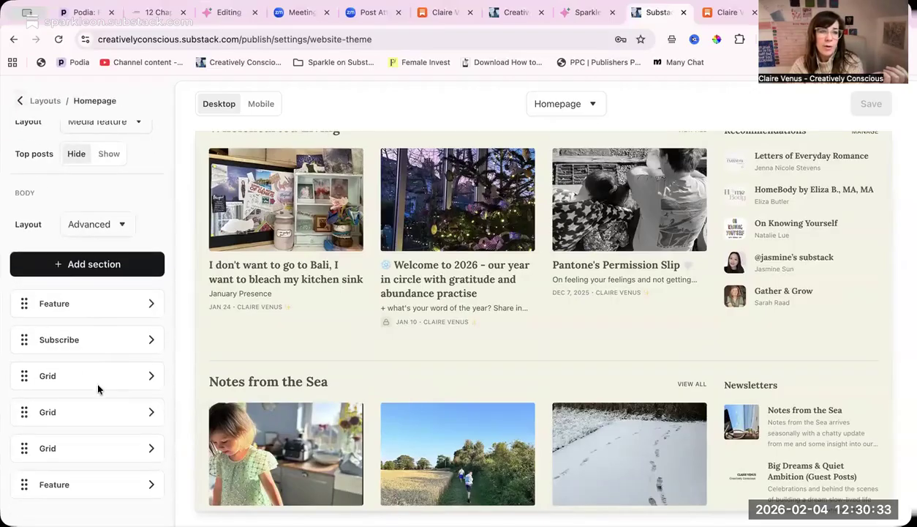
pyautogui.click(148, 414)
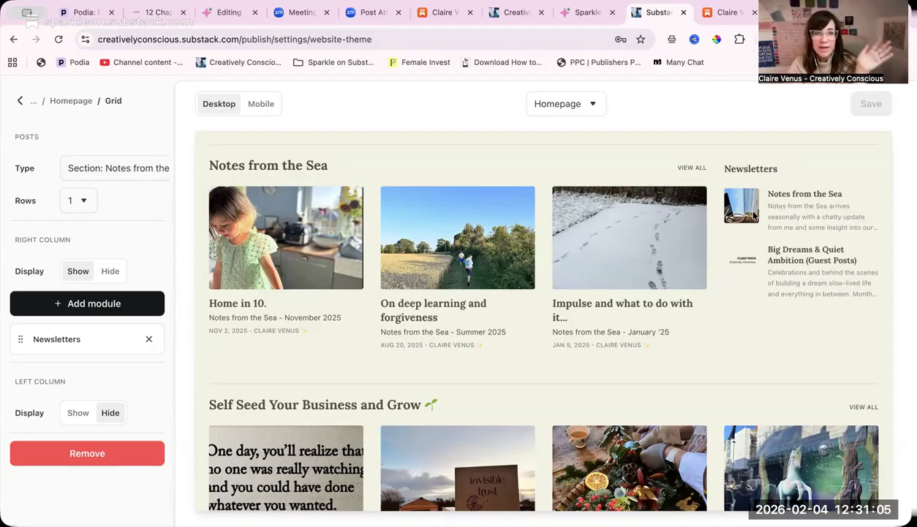
pyautogui.click(149, 341)
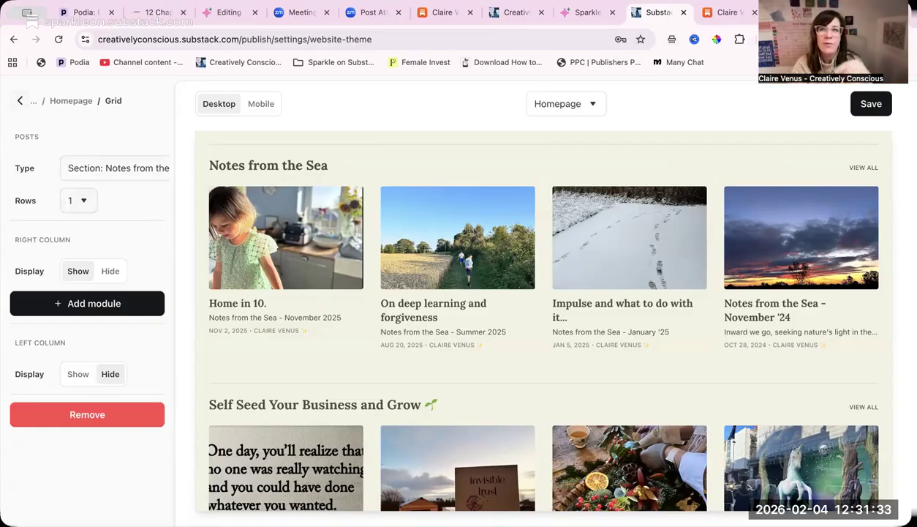
# - Save the theme changes and return to the homepage layout
pyautogui.click(871, 103)
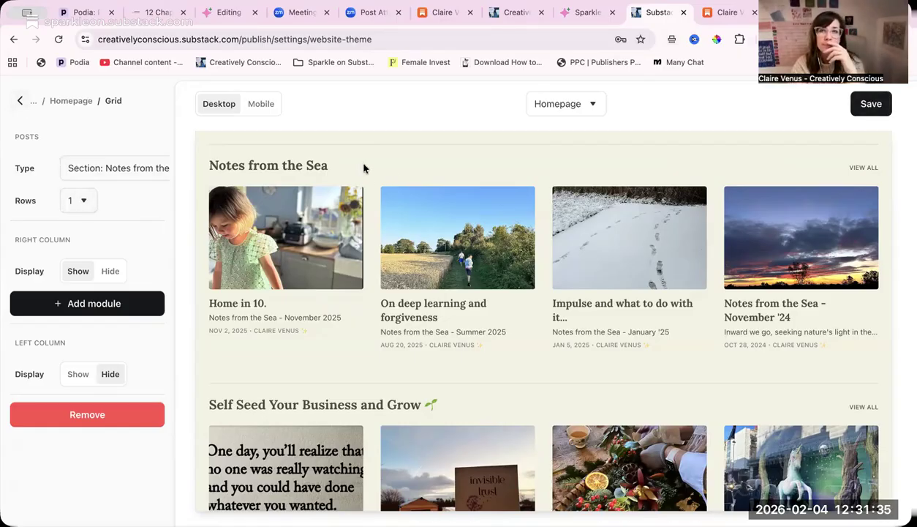
pyautogui.click(20, 101)
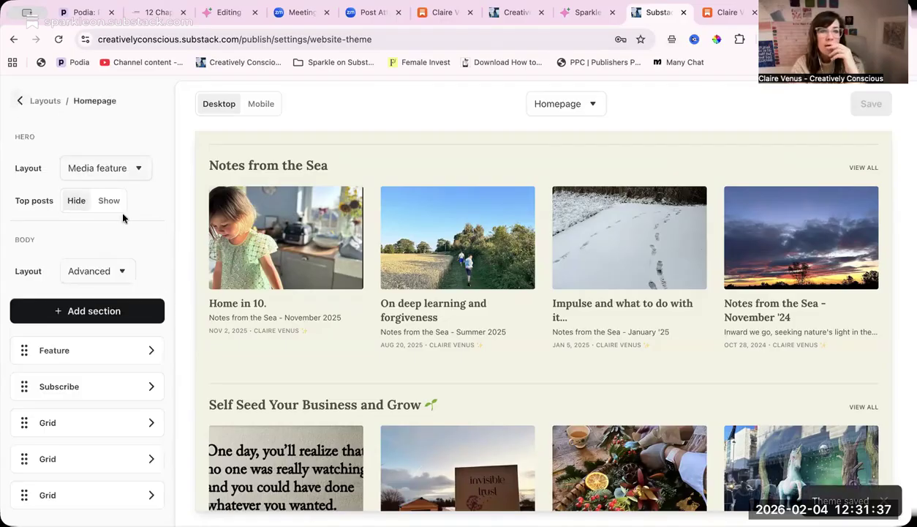
# - Open the Self Seed Your Business and Grow grid settings, review its rows of posts in the preview, and return to the homepage layout
pyautogui.scroll(-1, 122, 345)
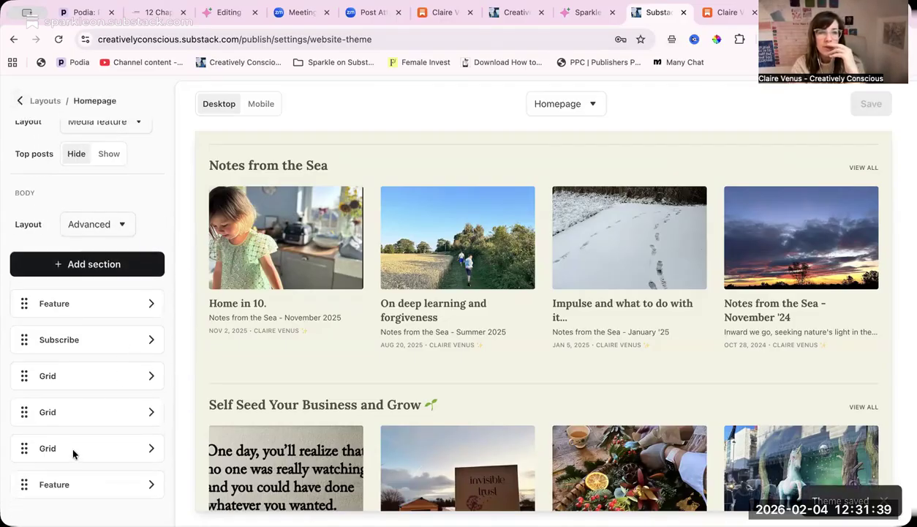
pyautogui.click(147, 454)
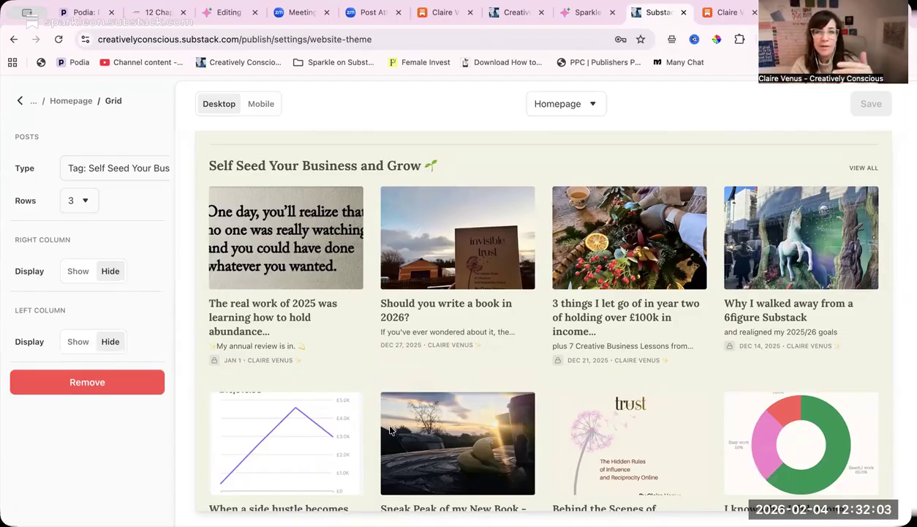
pyautogui.scroll(15, 390, 431)
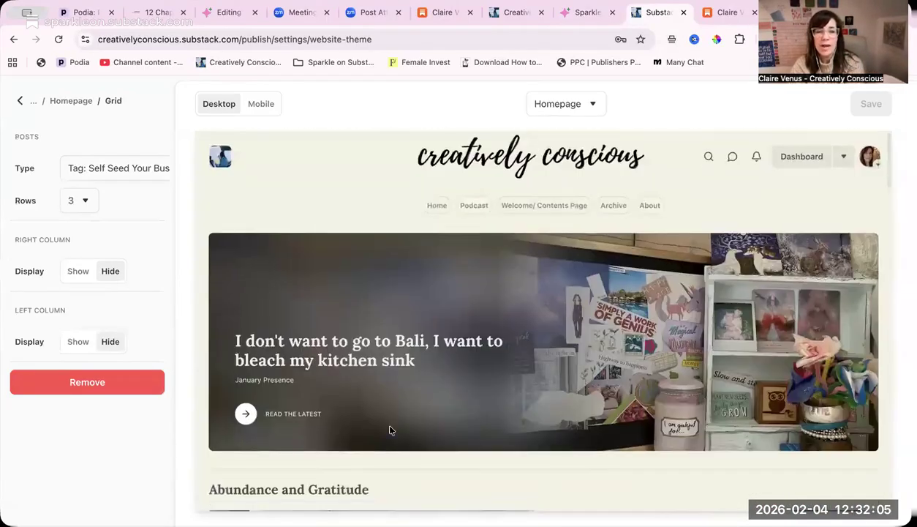
pyautogui.scroll(-10, 390, 431)
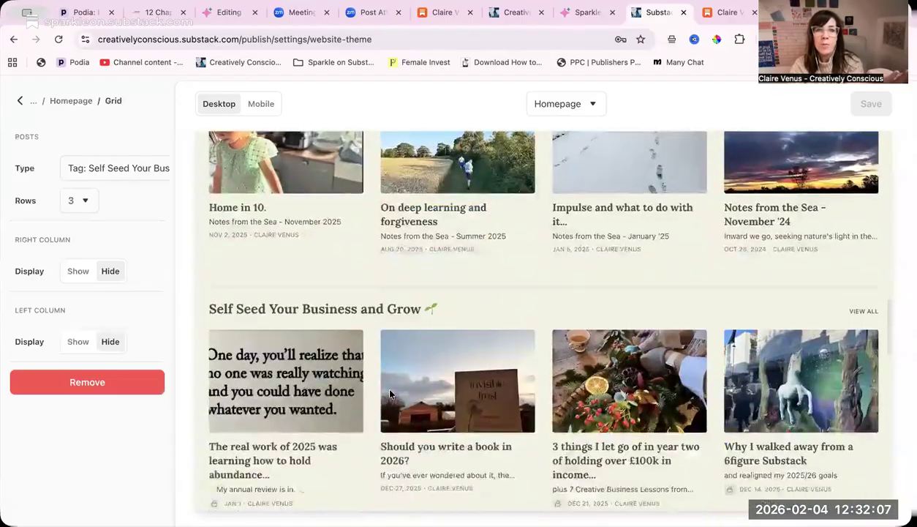
pyautogui.scroll(5, 390, 395)
pyautogui.scroll(-8, 390, 394)
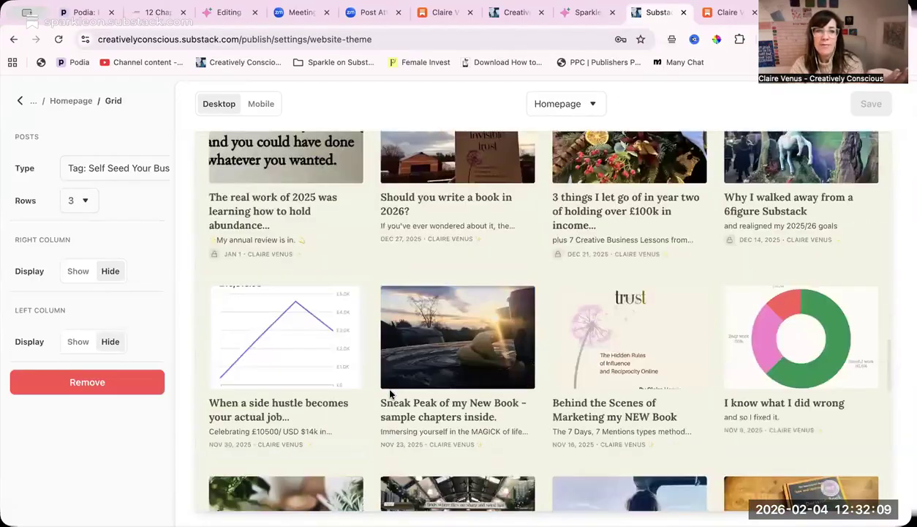
pyautogui.scroll(-3, 390, 394)
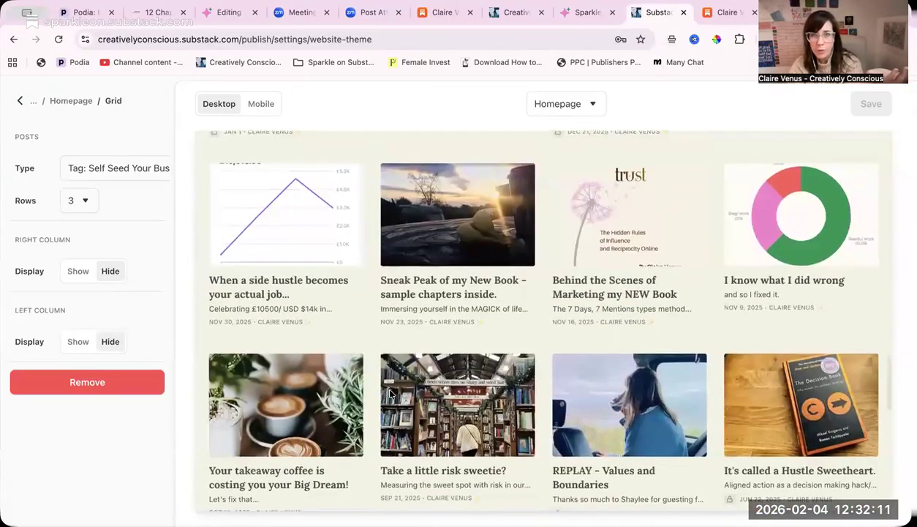
pyautogui.scroll(1, 390, 394)
pyautogui.scroll(-1, 389, 394)
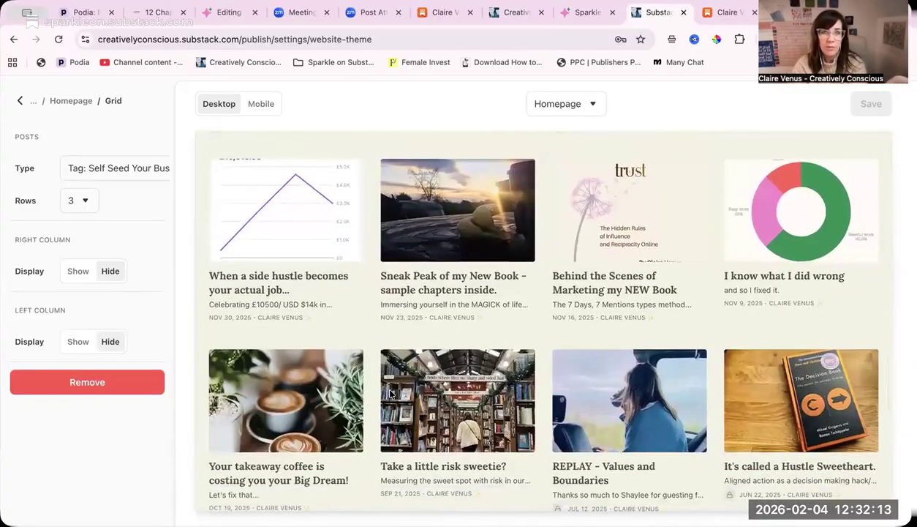
pyautogui.scroll(10, 390, 395)
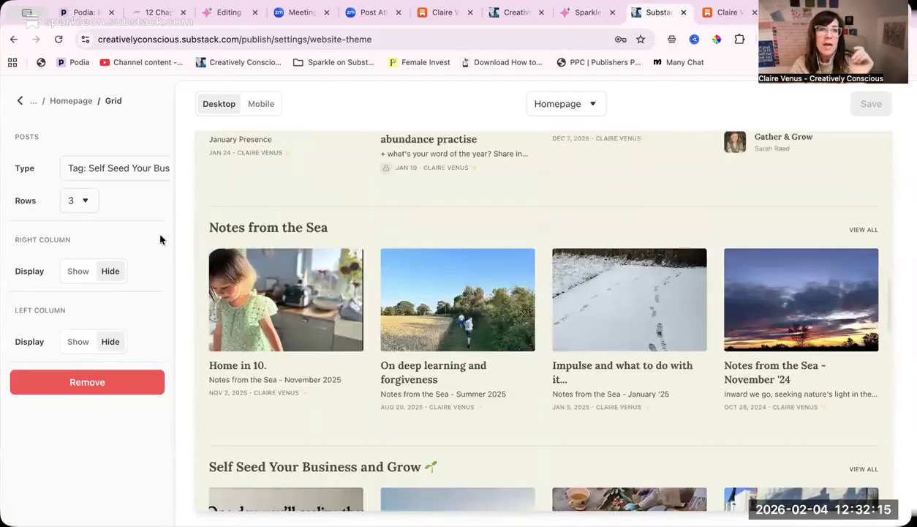
pyautogui.click(21, 102)
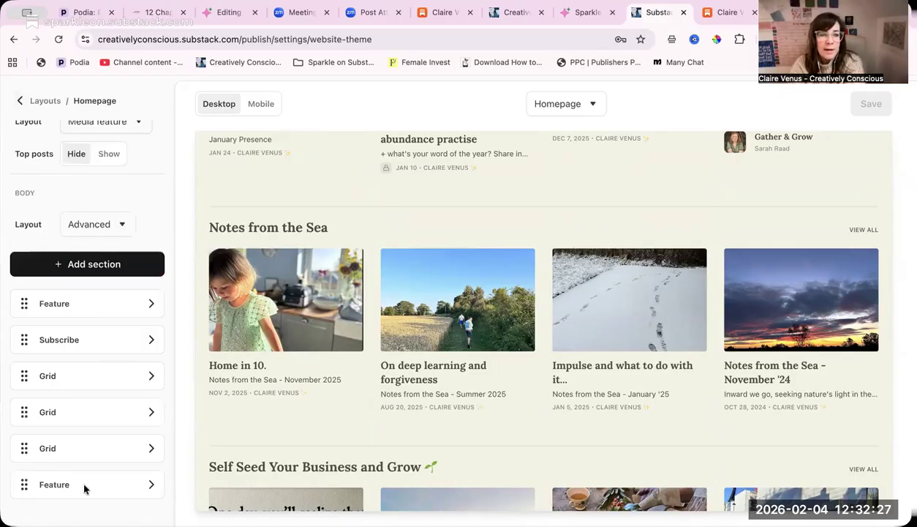
# - Open the settings of the last Feature section, compare its post type with the homepage preview, and return to the layout
pyautogui.click(150, 485)
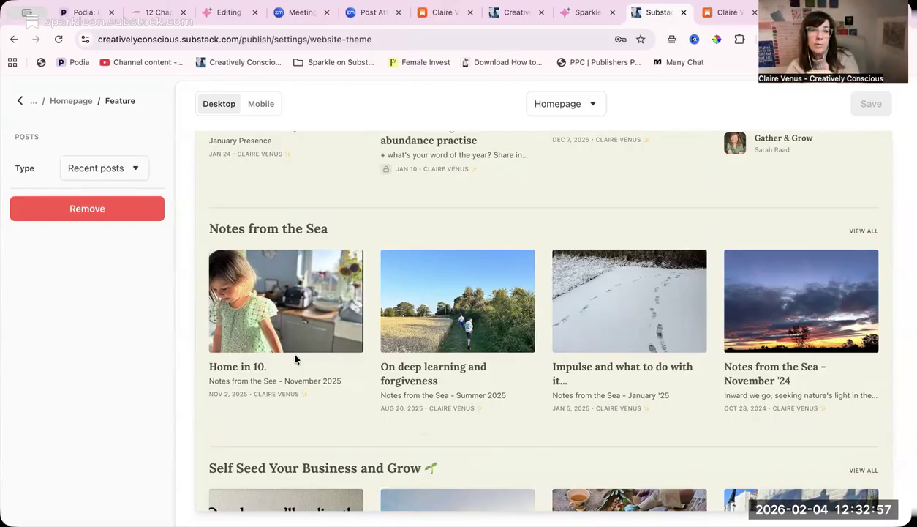
pyautogui.scroll(3, 296, 359)
pyautogui.scroll(15, 295, 358)
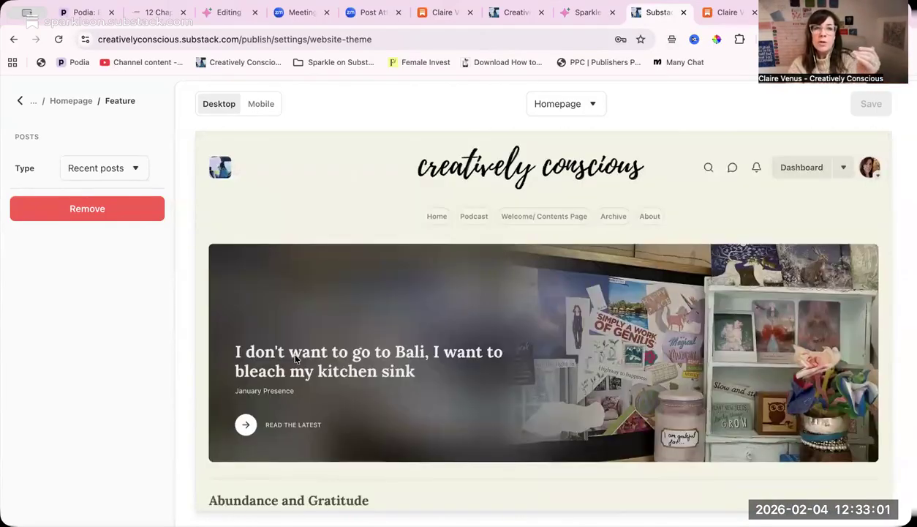
pyautogui.scroll(-9, 295, 357)
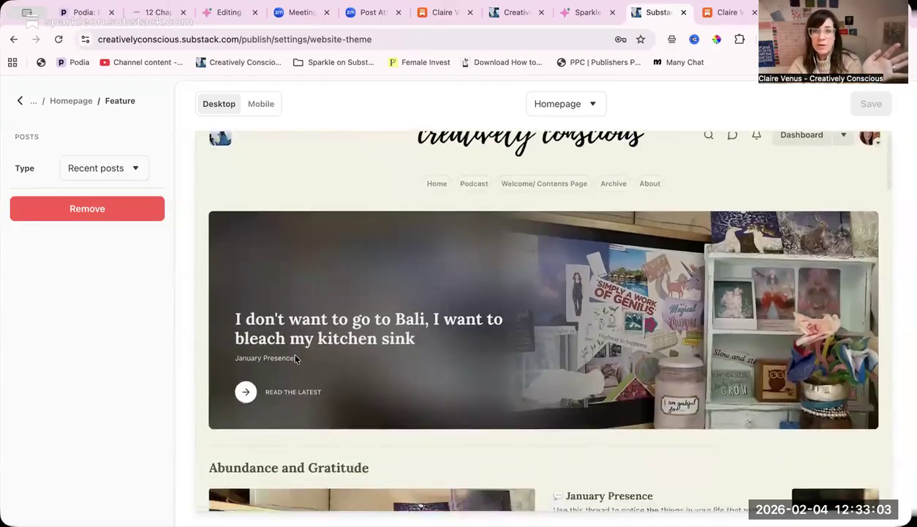
pyautogui.scroll(-2, 289, 347)
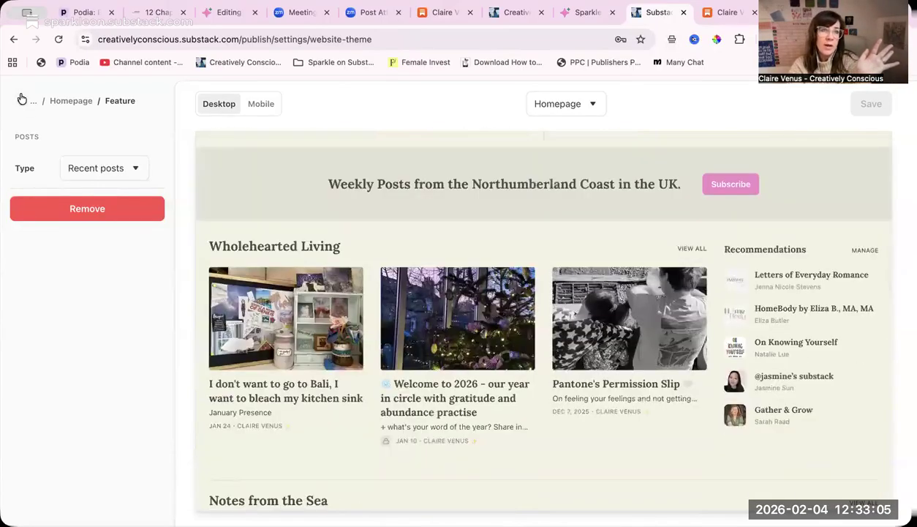
pyautogui.click(20, 100)
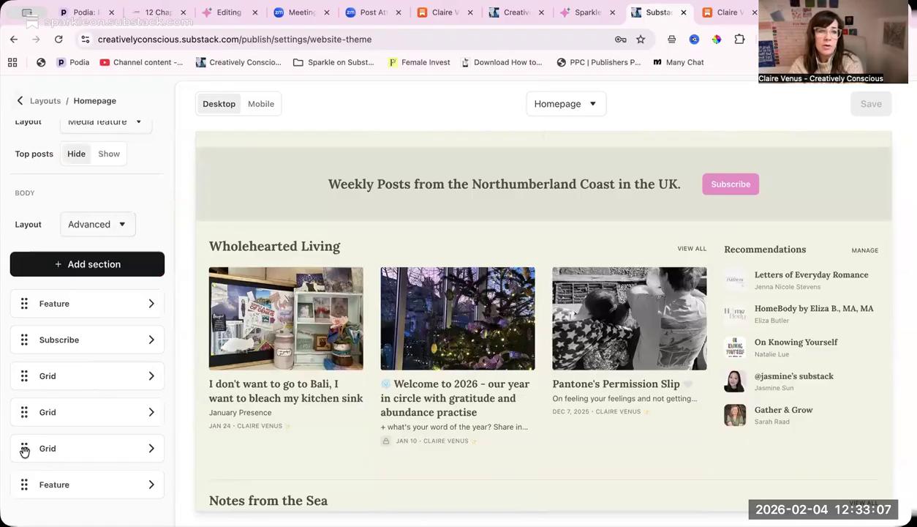
# - Try moving the Recent posts Feature section above the last Grid section, and put it back at the end of the list
pyautogui.moveTo(24, 481); pyautogui.dragTo(24, 446)
pyautogui.scroll(-15, 437, 431)
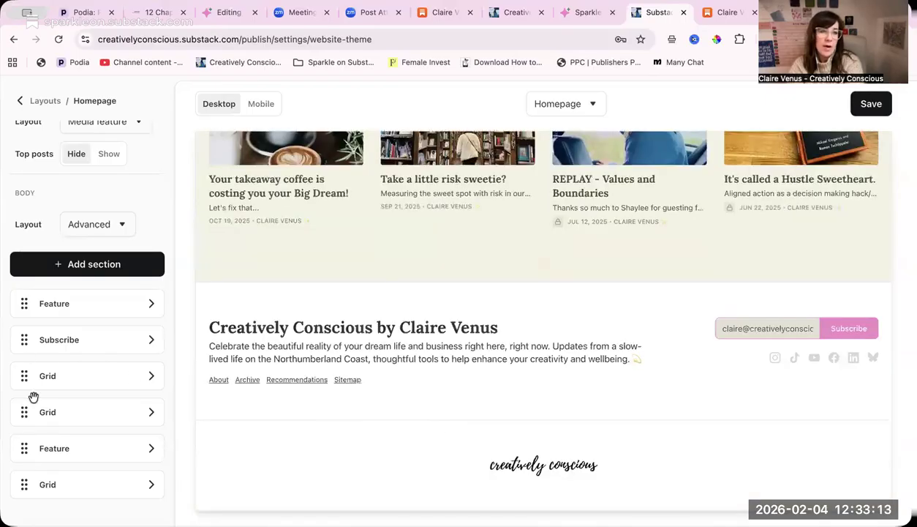
pyautogui.moveTo(23, 446); pyautogui.dragTo(64, 476)
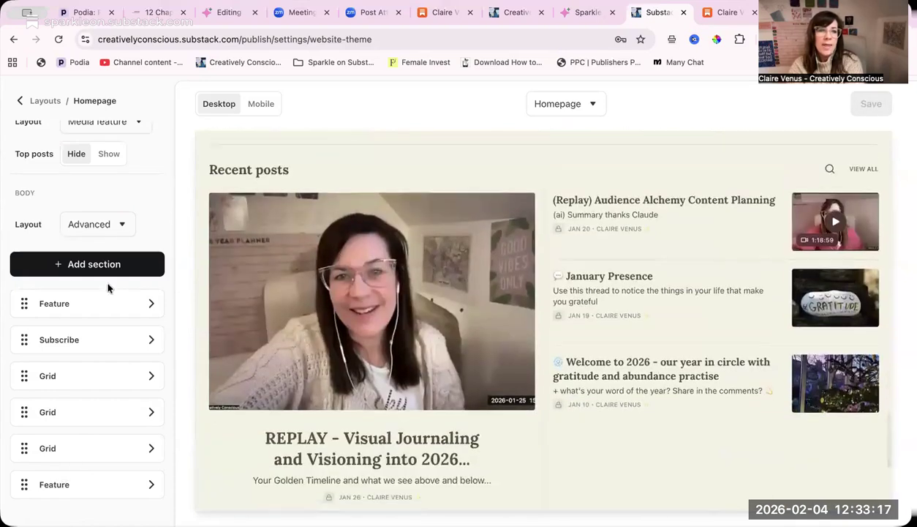
# - Review the section types that can be added to the body, and examine the homepage preview from Recent posts up to the hero
pyautogui.click(73, 269)
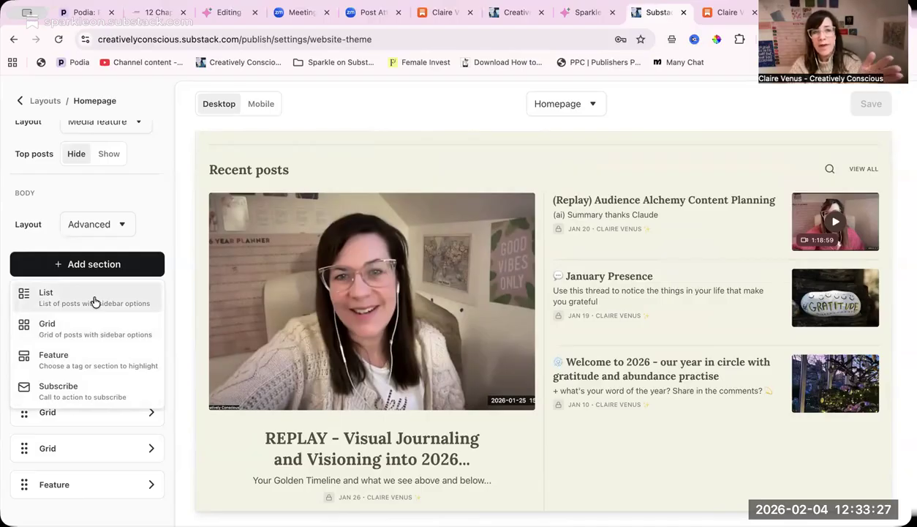
pyautogui.click(621, 465)
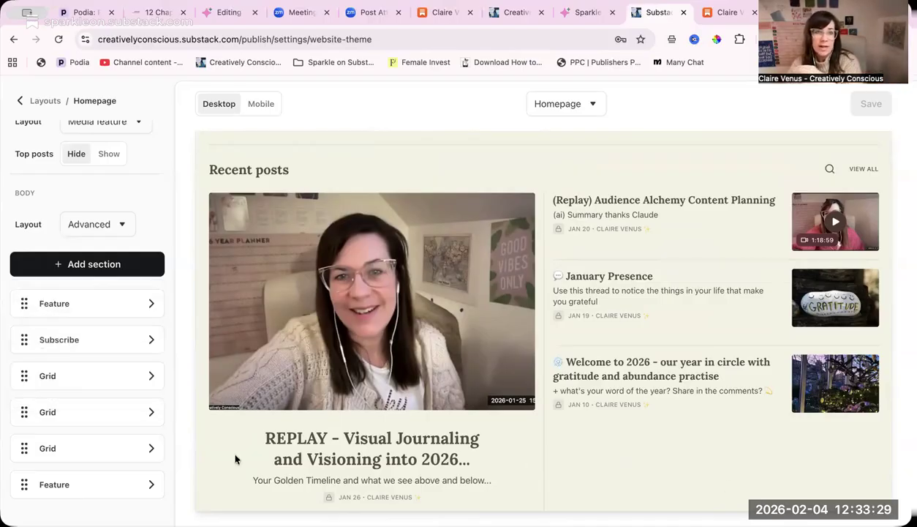
pyautogui.scroll(5, 430, 357)
pyautogui.scroll(8, 431, 360)
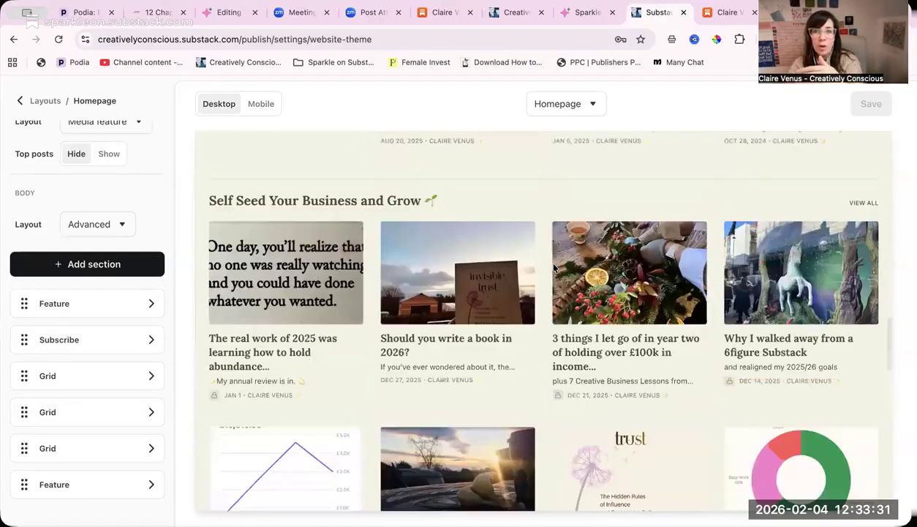
pyautogui.scroll(-2, 542, 257)
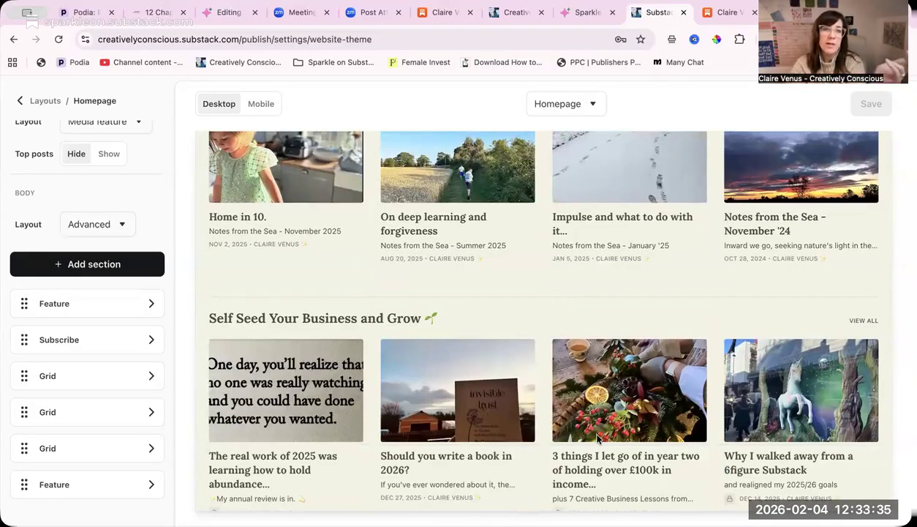
pyautogui.scroll(-3, 597, 438)
pyautogui.scroll(6, 439, 443)
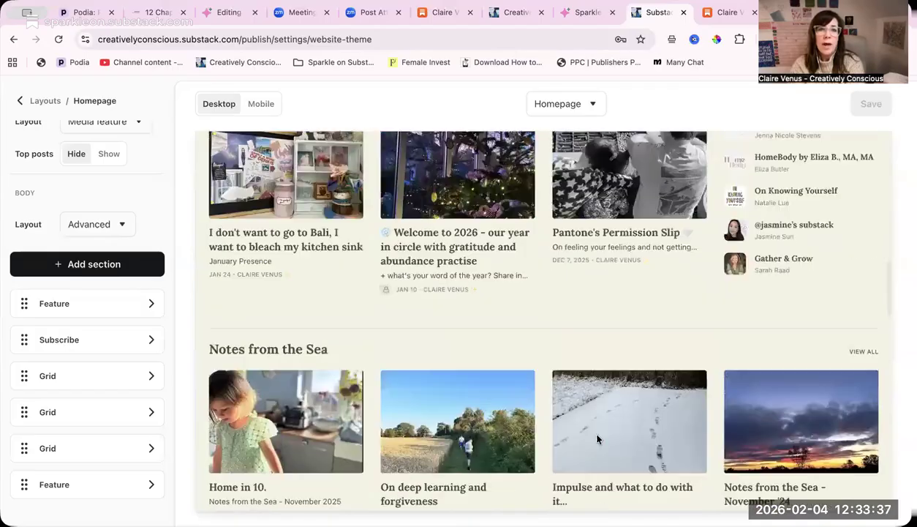
pyautogui.scroll(-1, 228, 449)
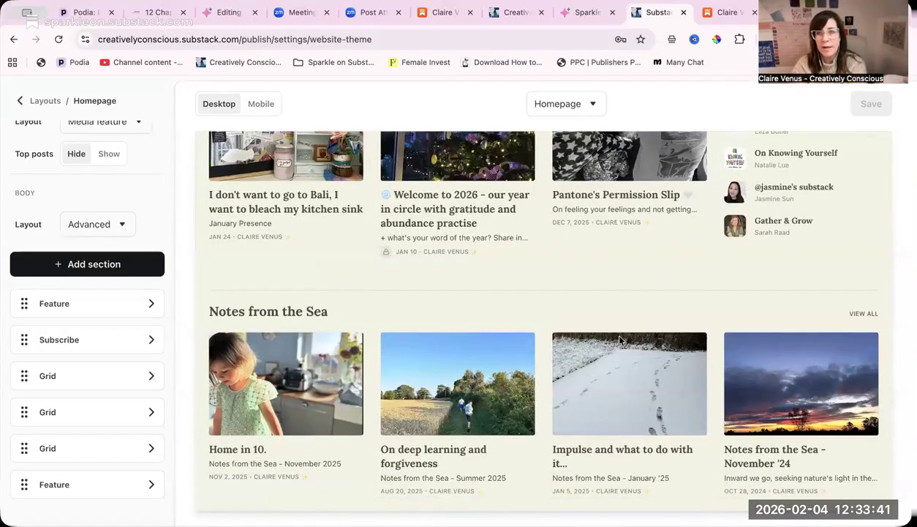
pyautogui.scroll(5, 619, 339)
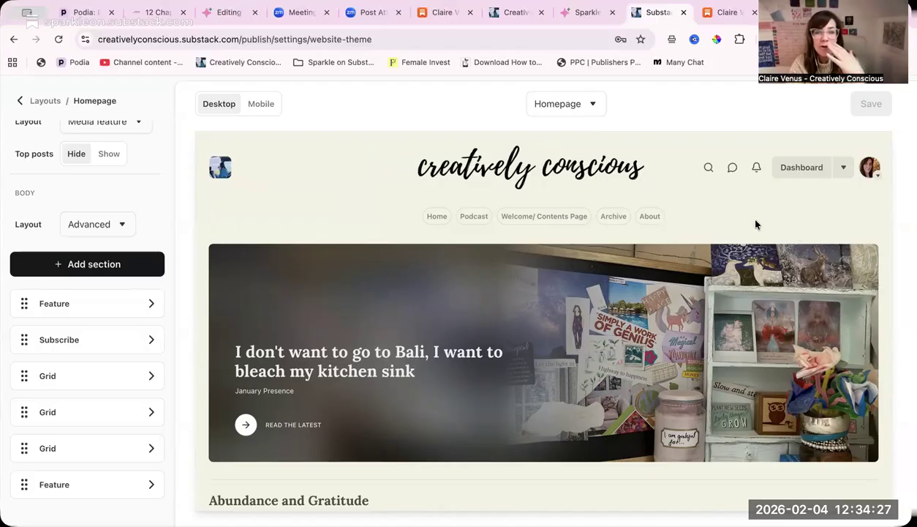
pyautogui.scroll(-2, 761, 224)
pyautogui.scroll(3, 761, 223)
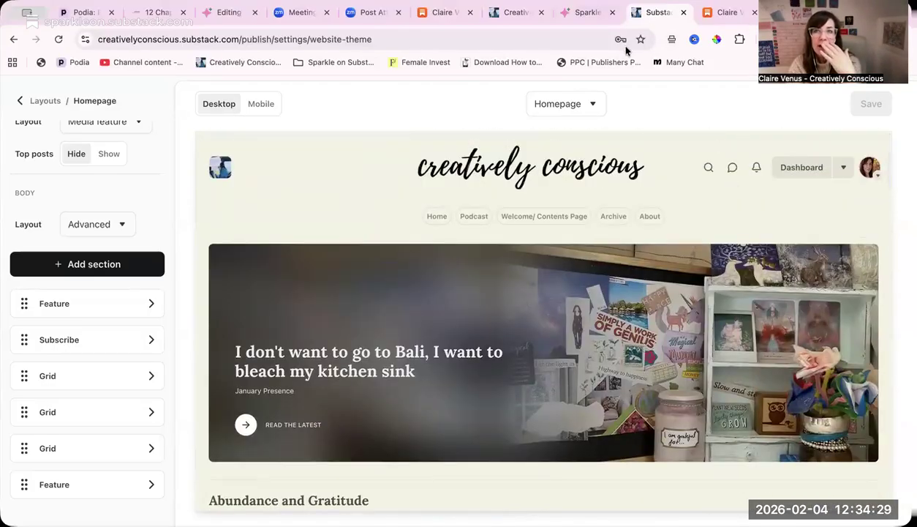
# - Switch to the live Creatively Conscious homepage, view the Notes from the Sea section page, and return to the homepage
pyautogui.click(516, 14)
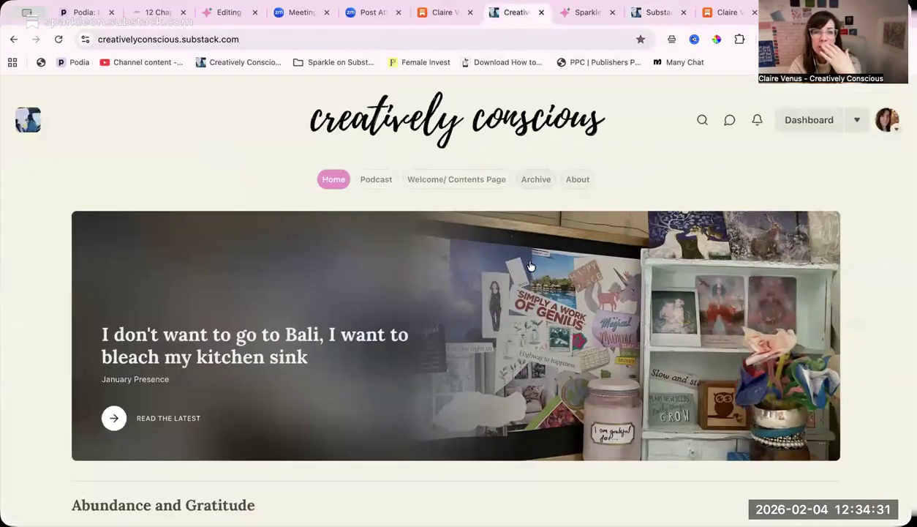
pyautogui.scroll(-4, 531, 265)
pyautogui.scroll(-10, 531, 265)
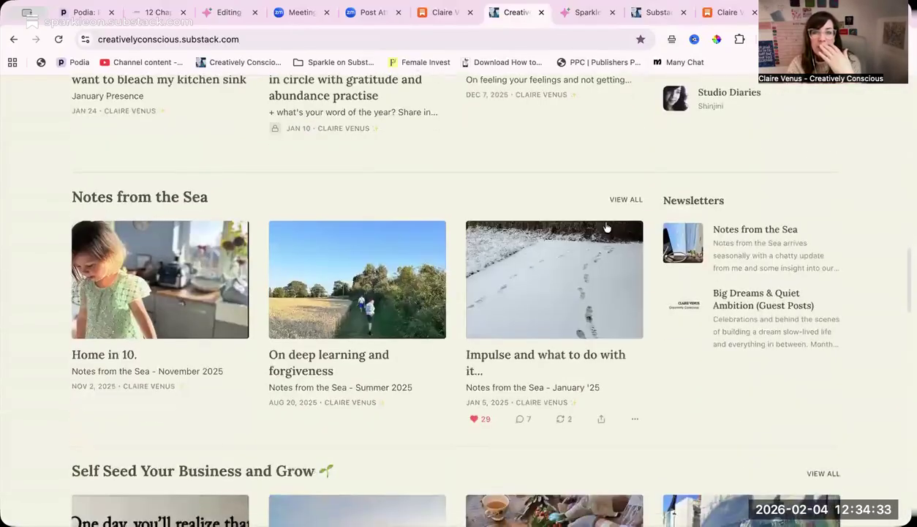
pyautogui.click(625, 199)
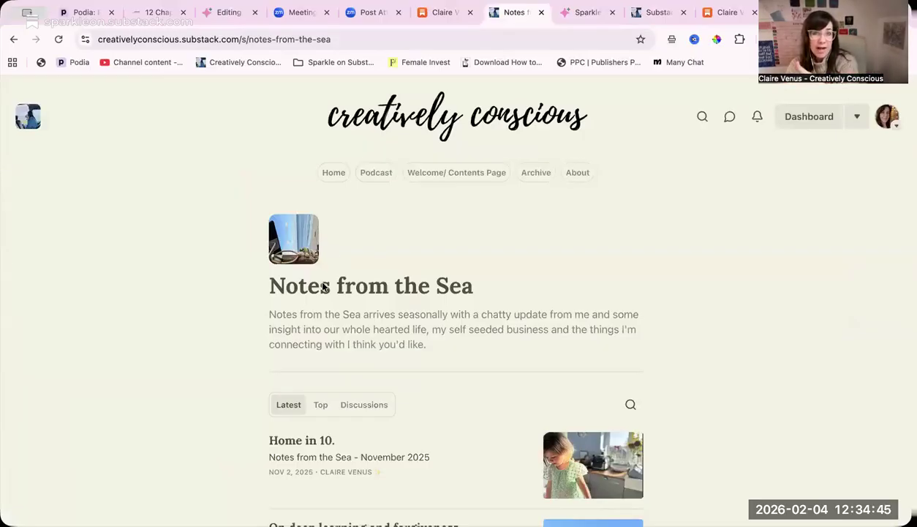
pyautogui.click(477, 128)
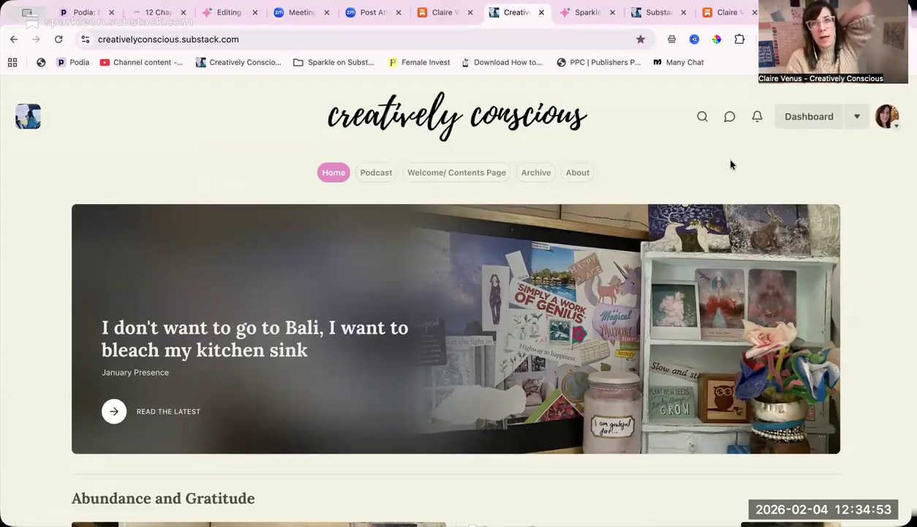
# - Switch to the website theme editor, examine the homepage preview, preview the Welcome page, and return to the Homepage preview
pyautogui.click(651, 12)
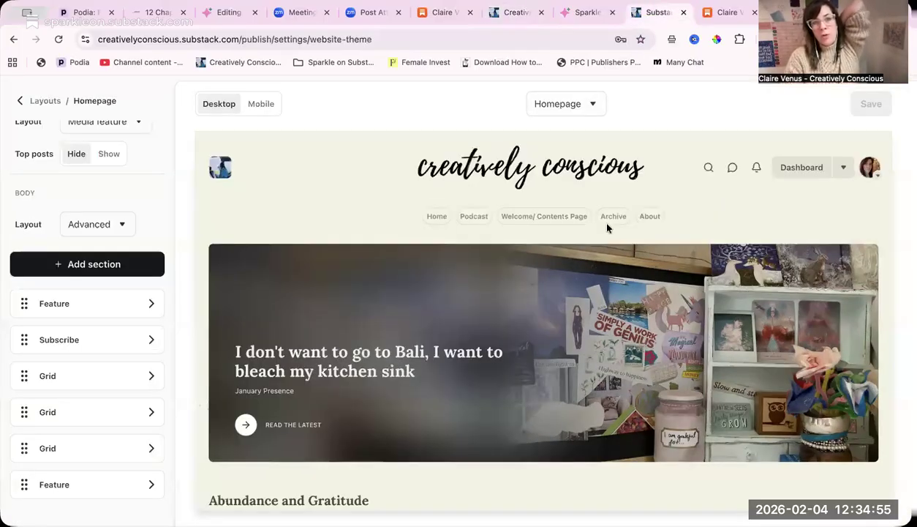
pyautogui.scroll(-15, 607, 228)
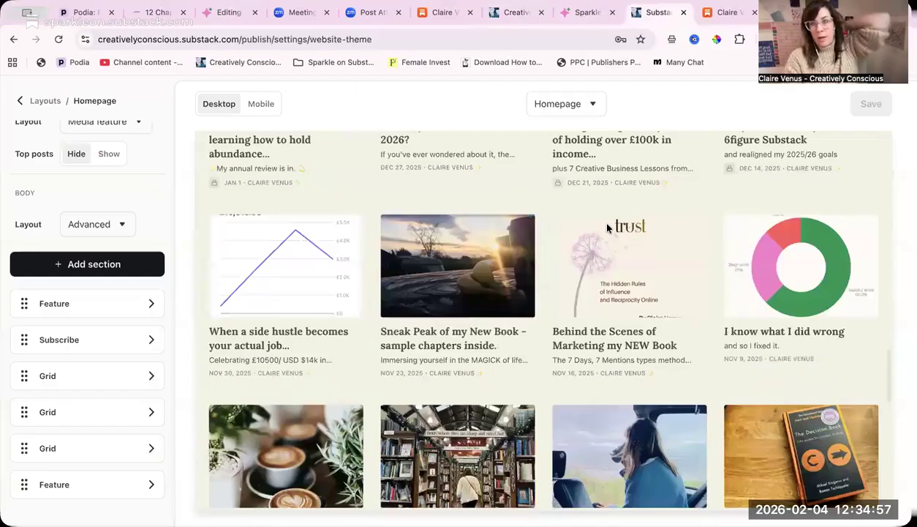
pyautogui.scroll(12, 606, 228)
pyautogui.scroll(10, 606, 228)
pyautogui.click(592, 105)
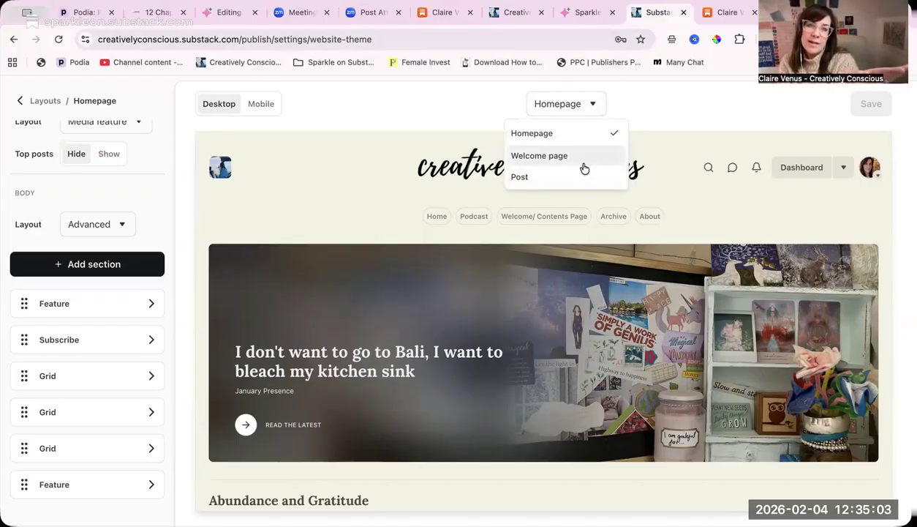
pyautogui.click(585, 167)
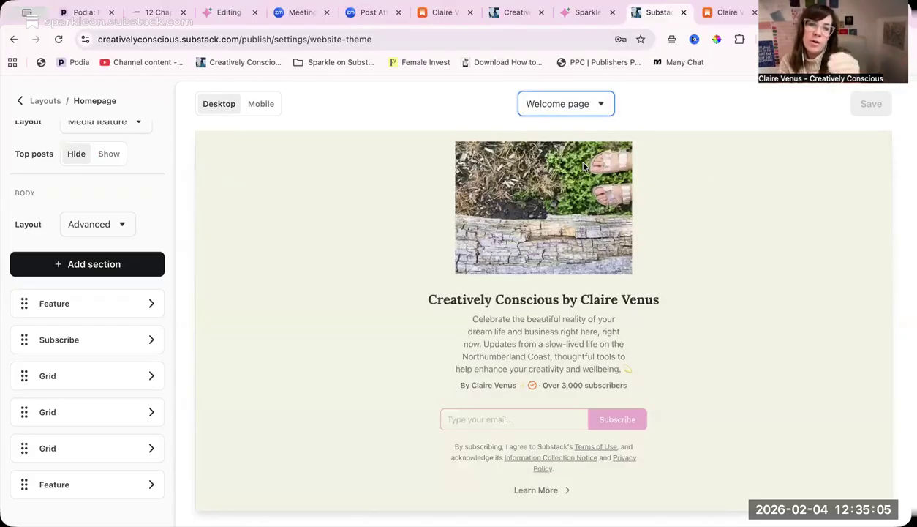
pyautogui.click(586, 107)
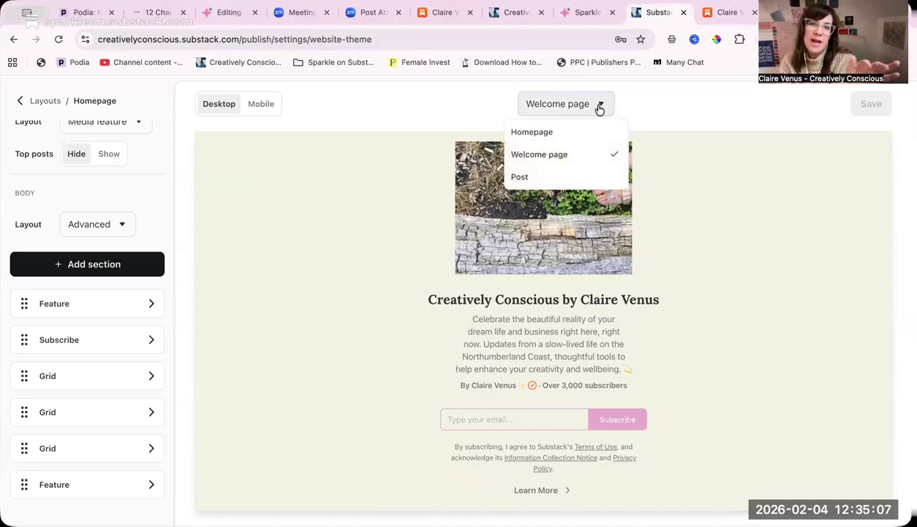
pyautogui.click(585, 131)
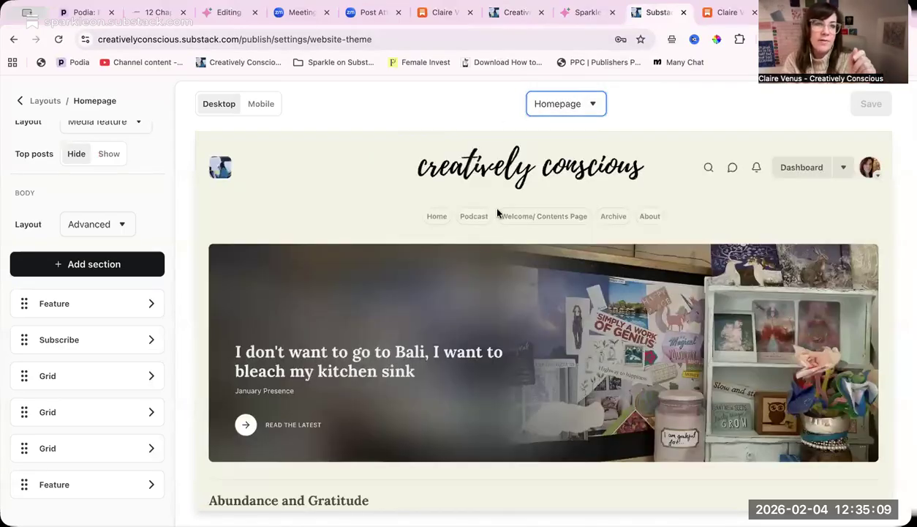
# - Leave the Homepage layout, view the Footer layout settings with their preview, and return to the list of layouts
pyautogui.click(19, 105)
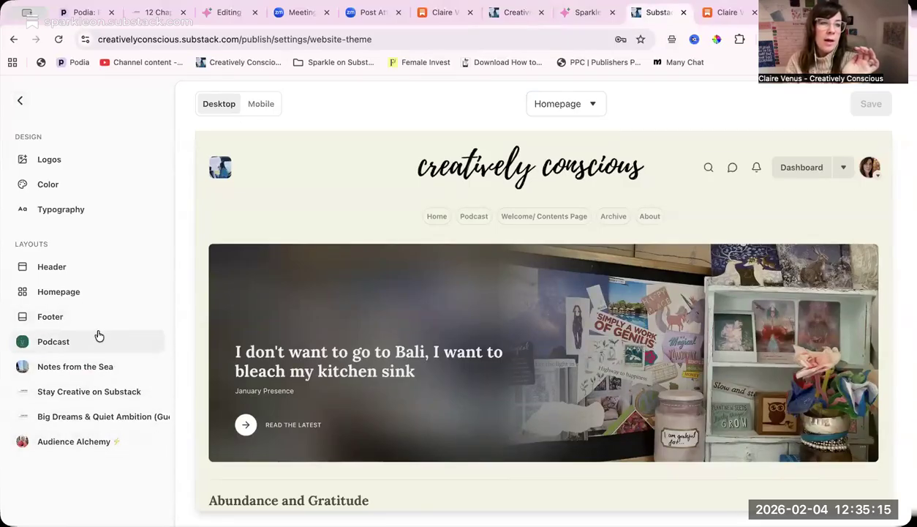
pyautogui.click(48, 316)
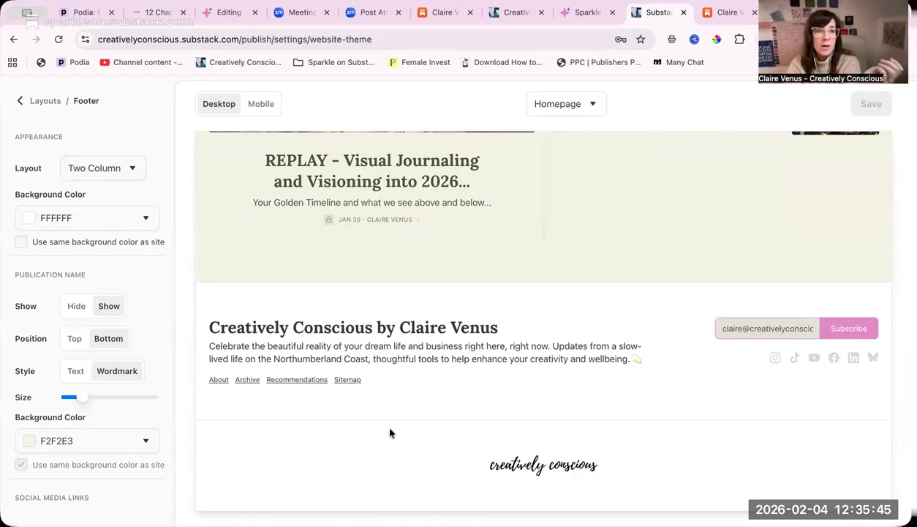
pyautogui.click(20, 102)
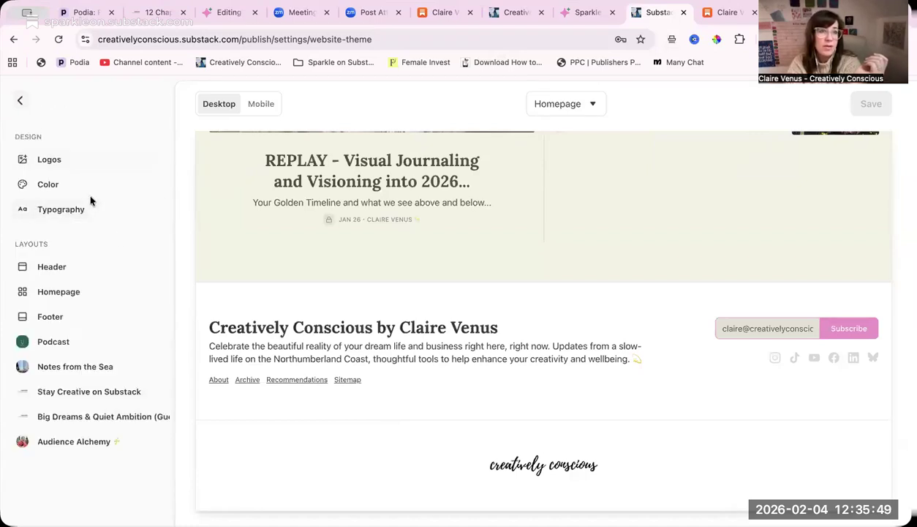
# - Leave the theme editor, open the publication settings from the dashboard, and search them for "nav"
pyautogui.click(21, 103)
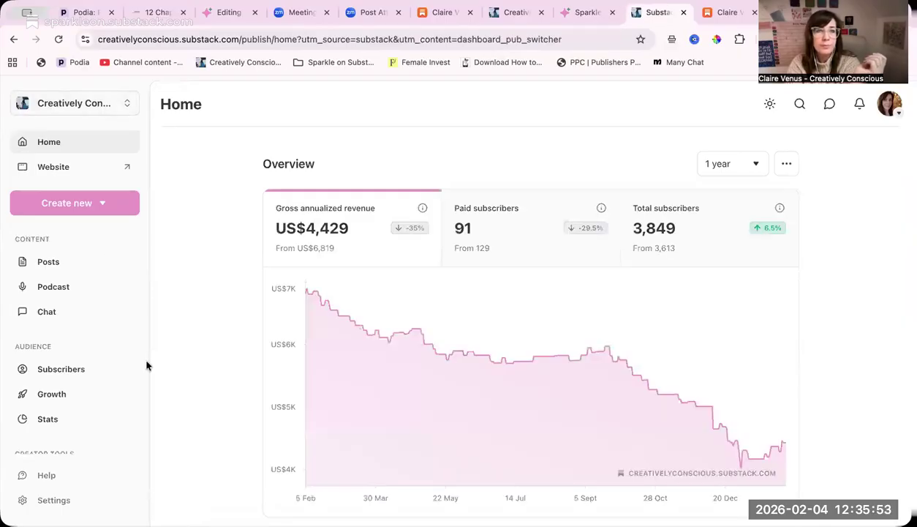
pyautogui.scroll(-3, 147, 366)
pyautogui.scroll(-2, 102, 372)
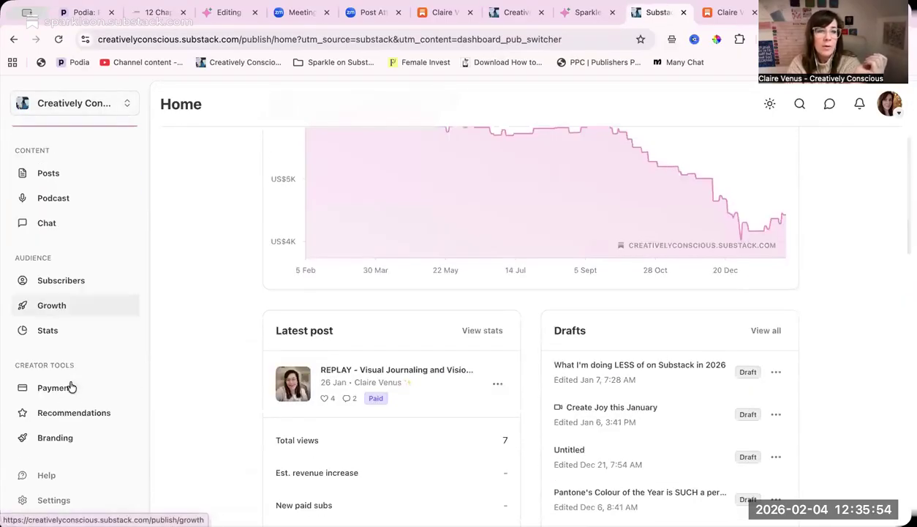
pyautogui.click(74, 502)
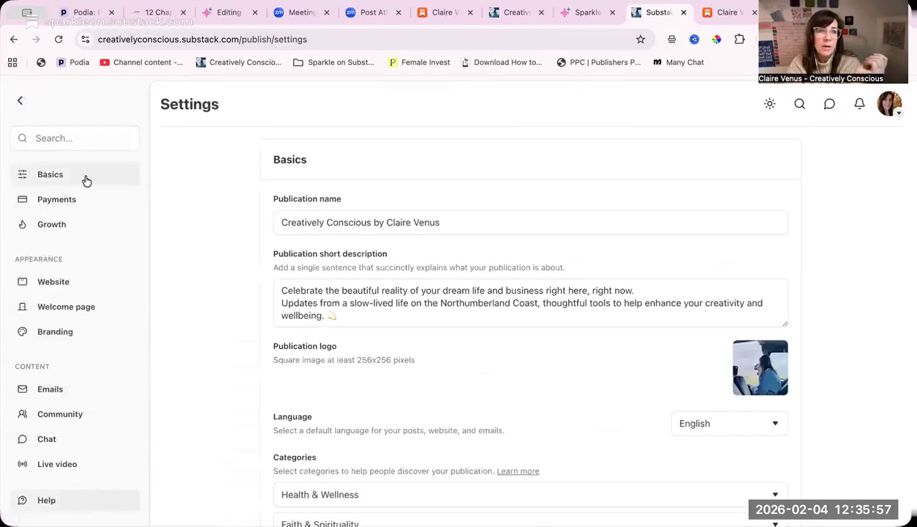
pyautogui.click(55, 139)
pyautogui.write('nav')
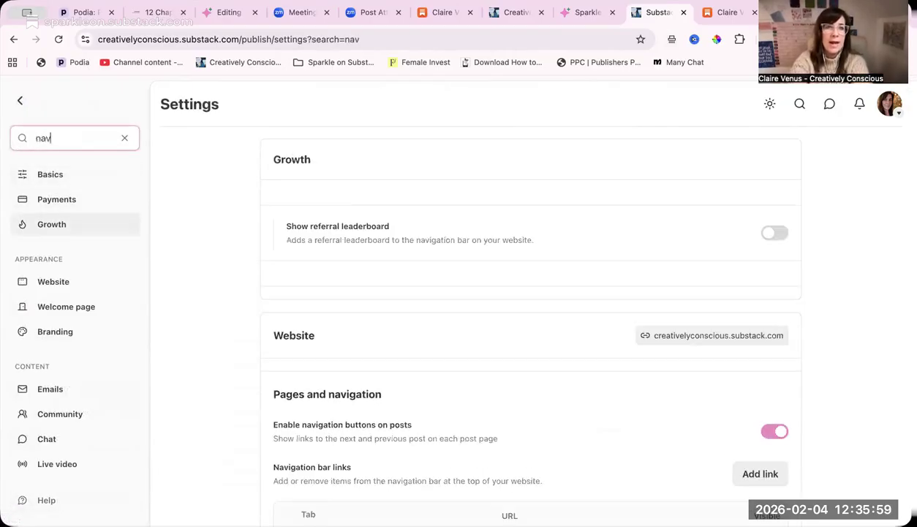
# - Examine the Navigation bar links table under Pages and navigation, including which tabs are visible, down to the Custom pages list
pyautogui.scroll(-3, 441, 325)
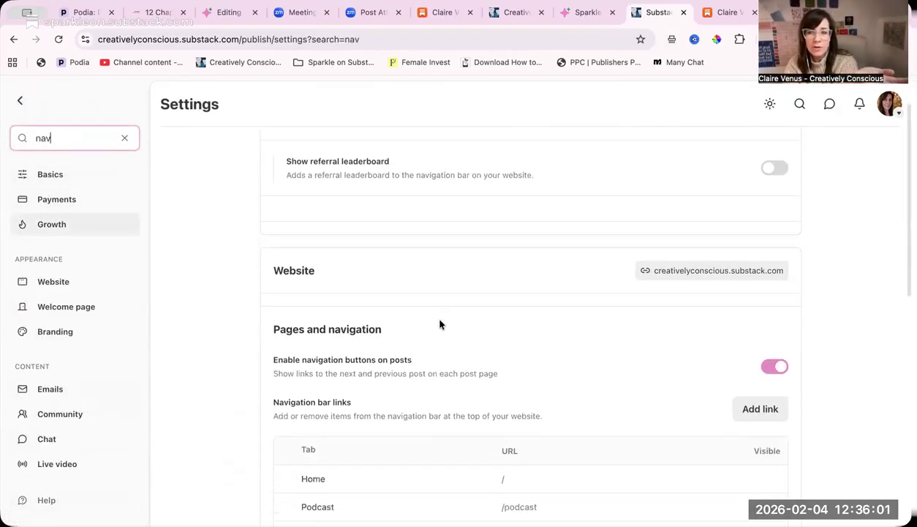
pyautogui.scroll(-2, 440, 324)
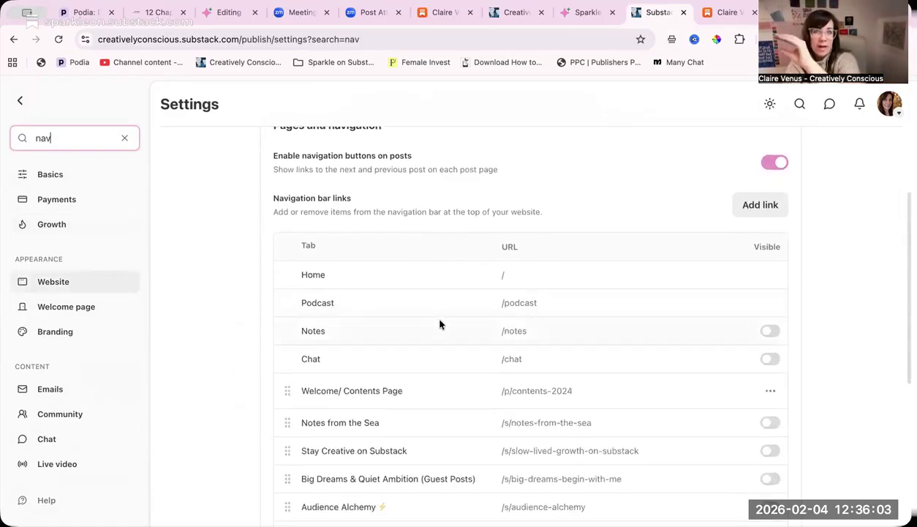
pyautogui.scroll(-1, 441, 324)
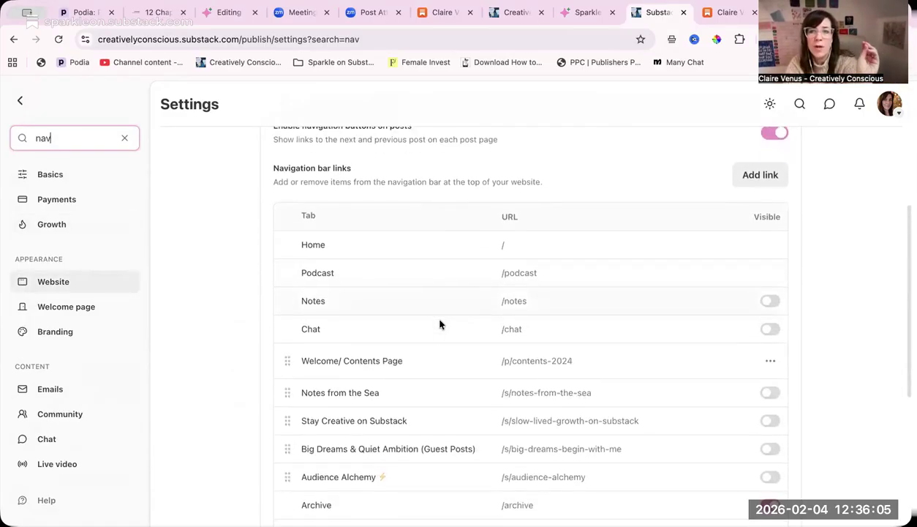
pyautogui.scroll(-1, 440, 324)
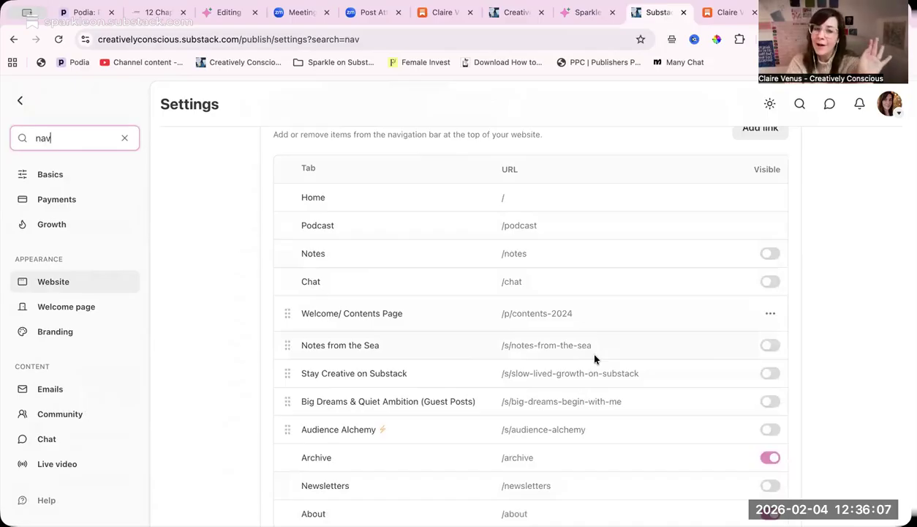
pyautogui.scroll(2, 595, 358)
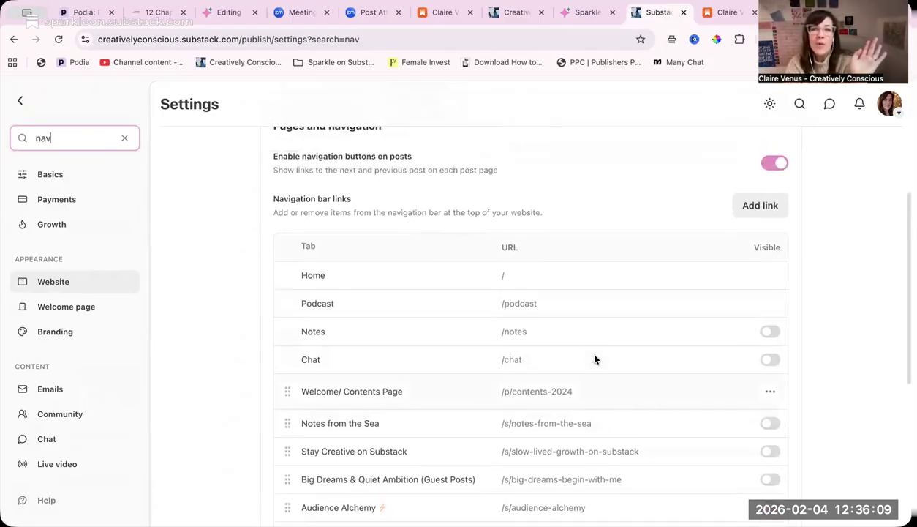
pyautogui.scroll(1, 594, 358)
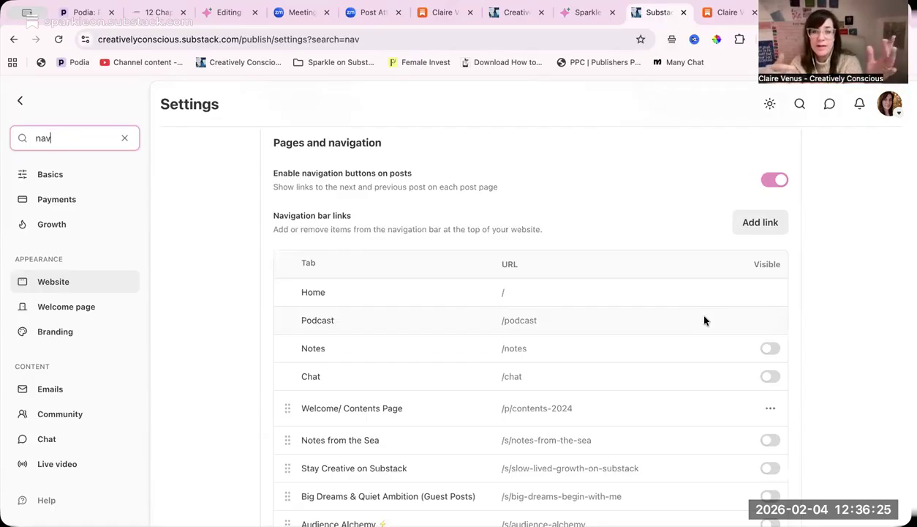
pyautogui.scroll(-2, 705, 320)
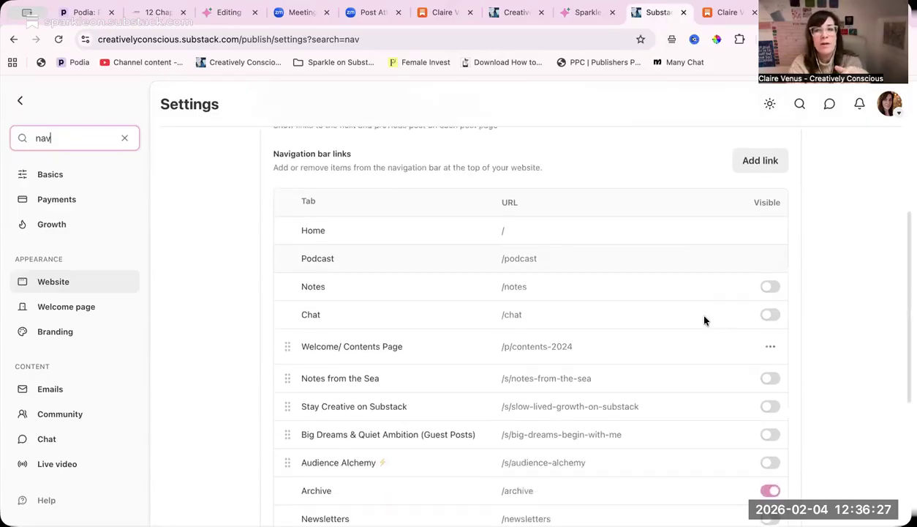
pyautogui.scroll(-5, 704, 319)
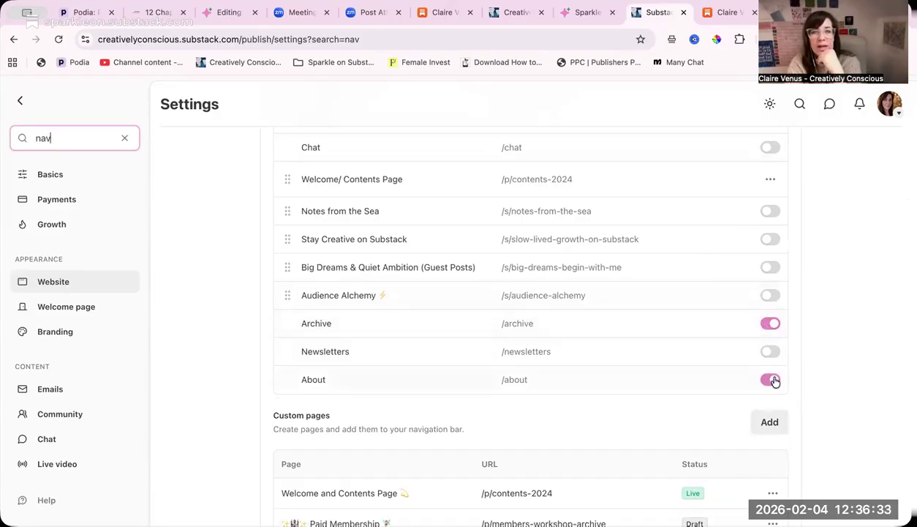
pyautogui.scroll(1, 700, 351)
pyautogui.scroll(-1, 699, 351)
pyautogui.scroll(2, 693, 358)
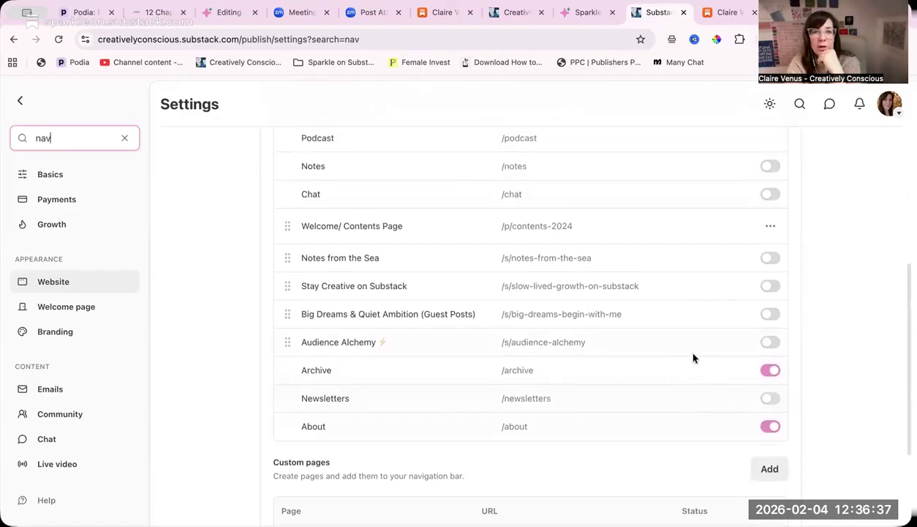
pyautogui.scroll(1, 589, 272)
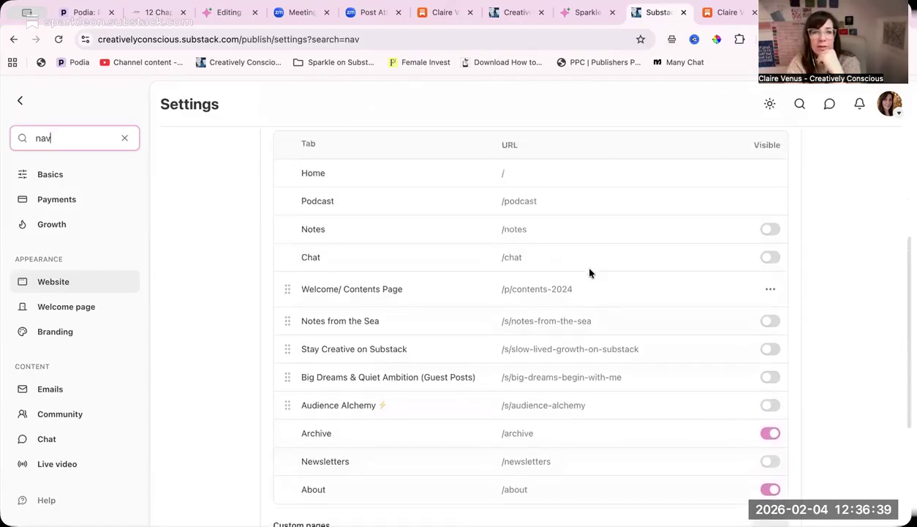
pyautogui.scroll(1, 590, 273)
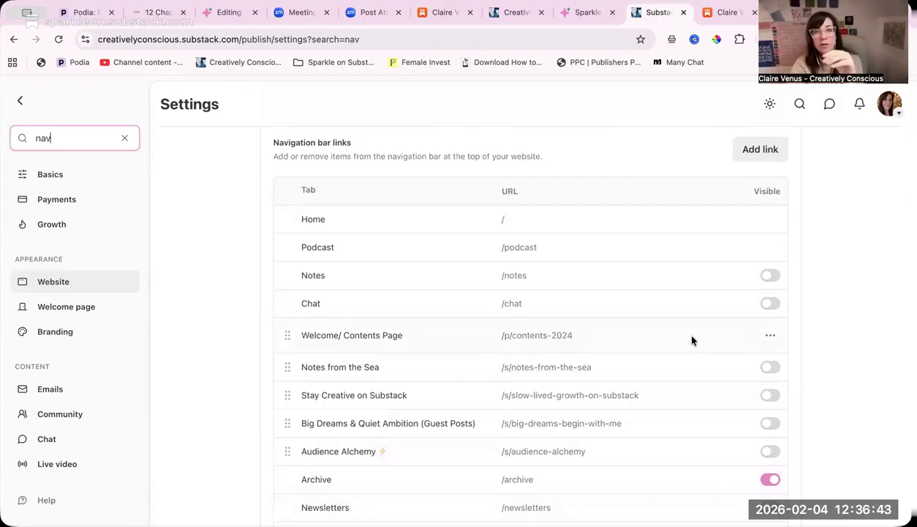
# - Open the Welcome/ Contents Page navigation bar item for editing, view its title and link, and close it without changes
pyautogui.click(771, 335)
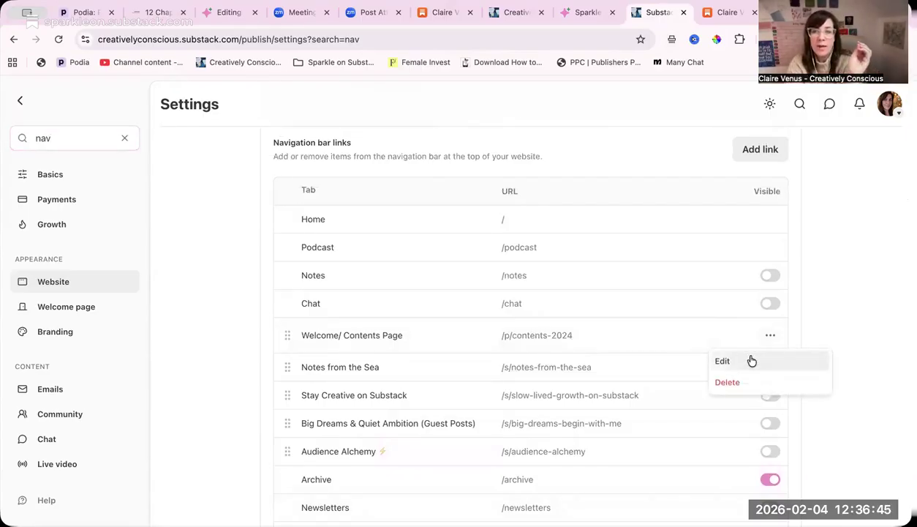
pyautogui.click(748, 360)
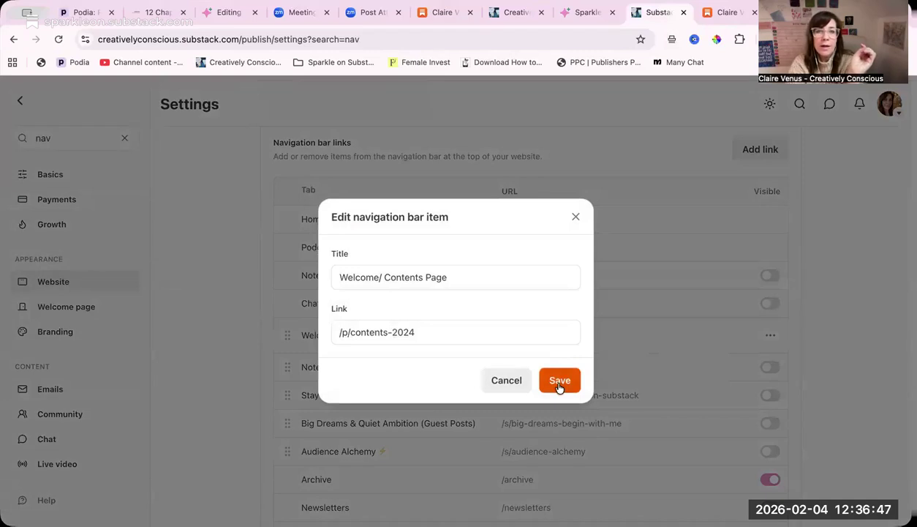
pyautogui.click(577, 219)
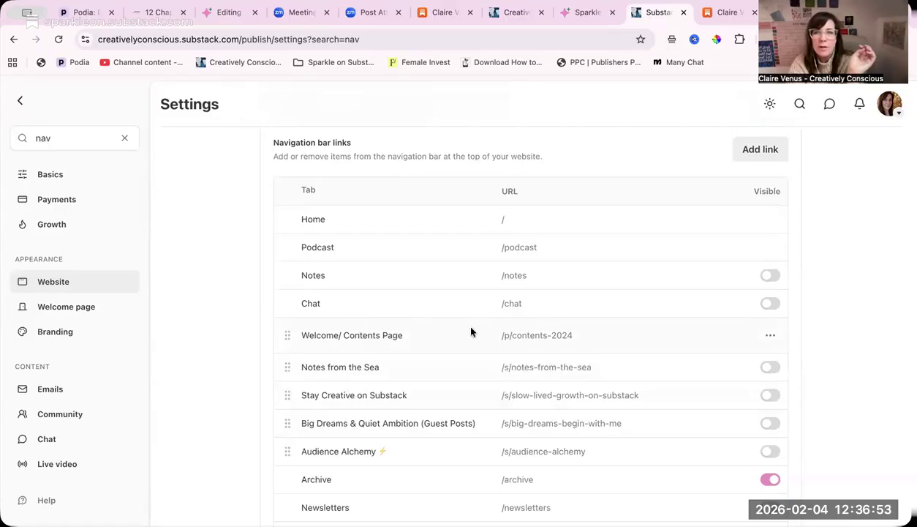
# - Replace the settings search term with "page"
pyautogui.scroll(3, 471, 333)
pyautogui.click(81, 131)
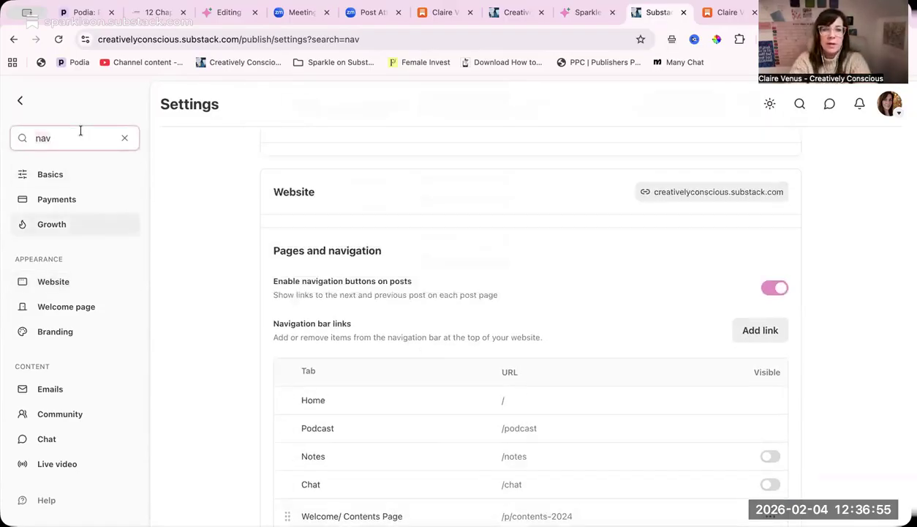
pyautogui.press('BackSpace')
pyautogui.press('BackSpace')
pyautogui.press('BackSpace')
pyautogui.write('page')
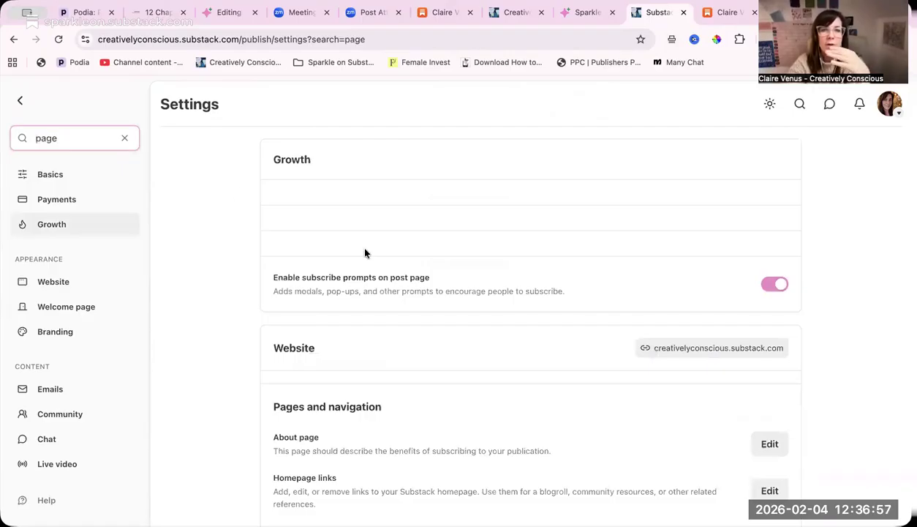
# - Find the Custom pages list and show the available options for the Welcome and Contents Page
pyautogui.scroll(-5, 384, 352)
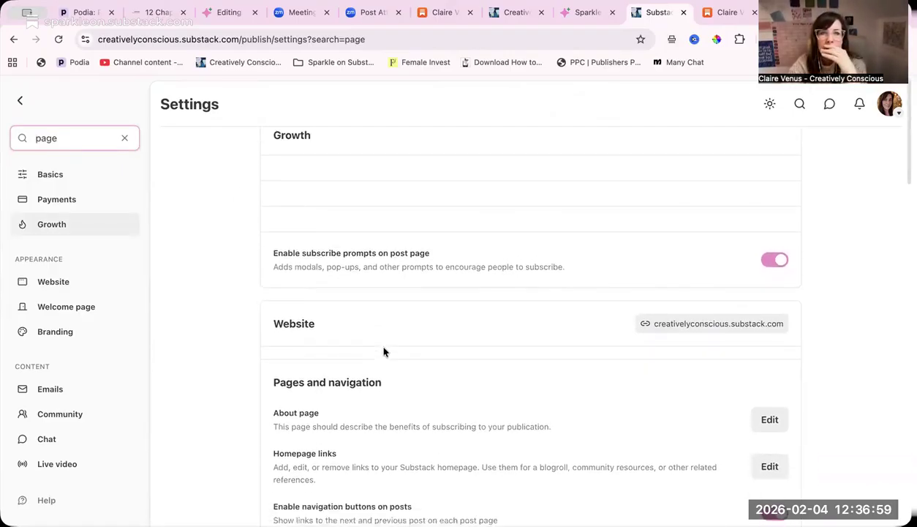
pyautogui.scroll(-10, 384, 352)
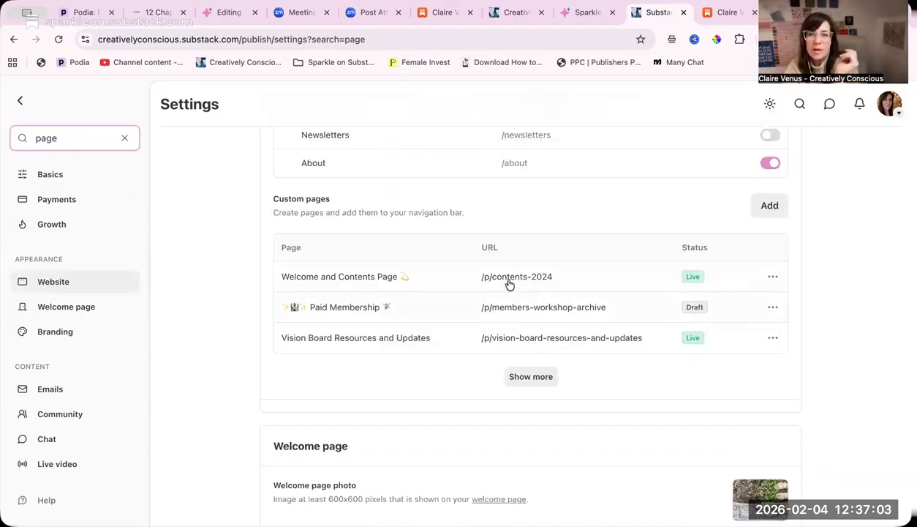
pyautogui.click(773, 278)
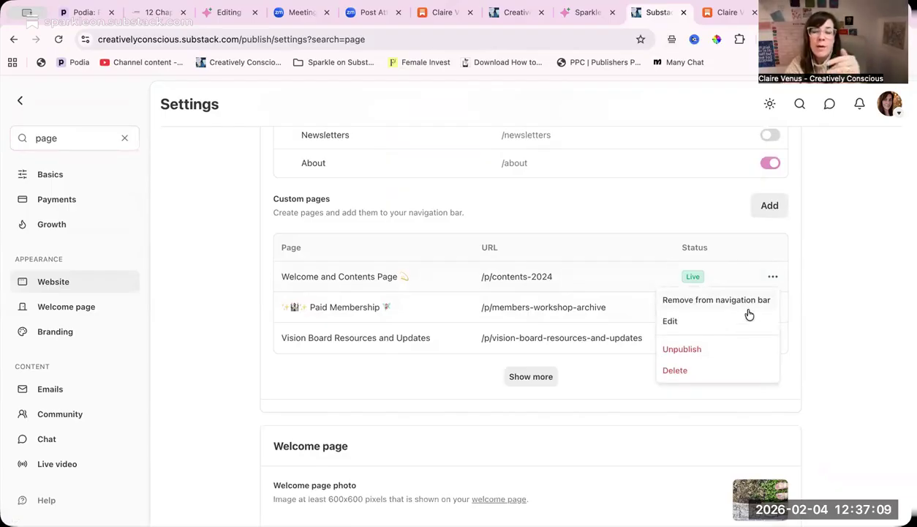
# - Open the live Welcome and Contents Page from its URL and read through it down to the Contents heading
pyautogui.click(505, 283)
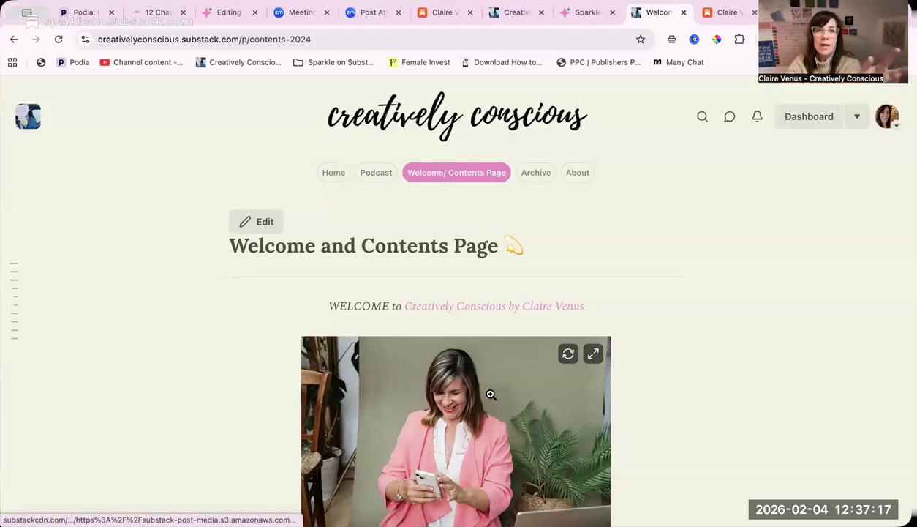
pyautogui.scroll(-6, 491, 394)
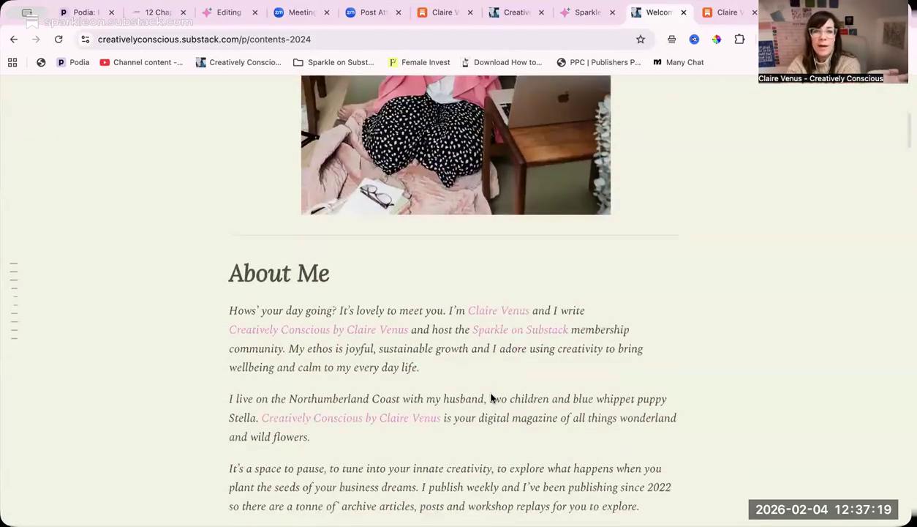
pyautogui.scroll(-12, 490, 398)
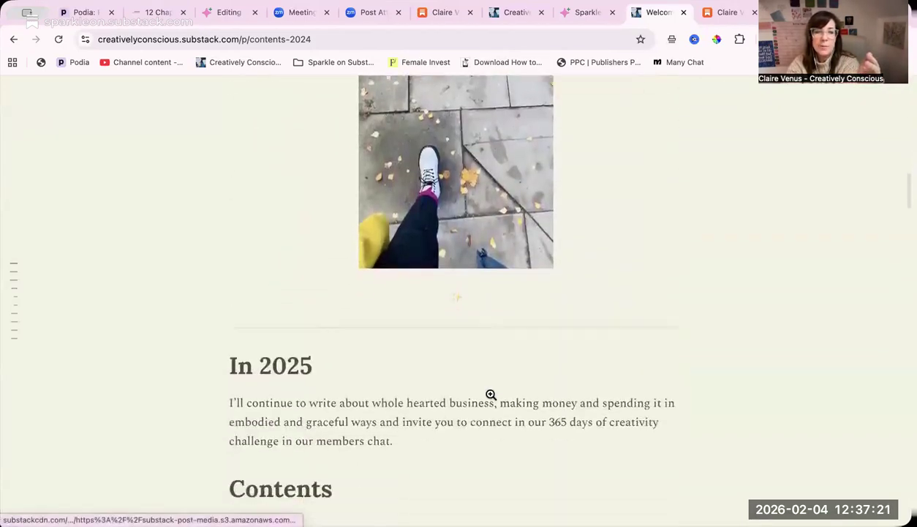
# - Read through the rest of the Welcome and Contents Page, from the Contents heading past the linked posts and My Books to the closing image gallery
pyautogui.scroll(-3, 491, 394)
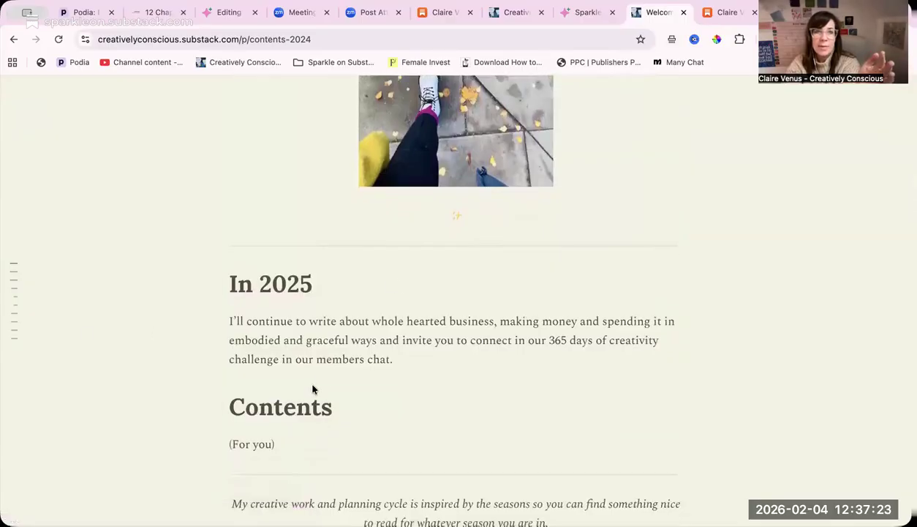
pyautogui.scroll(-14, 312, 390)
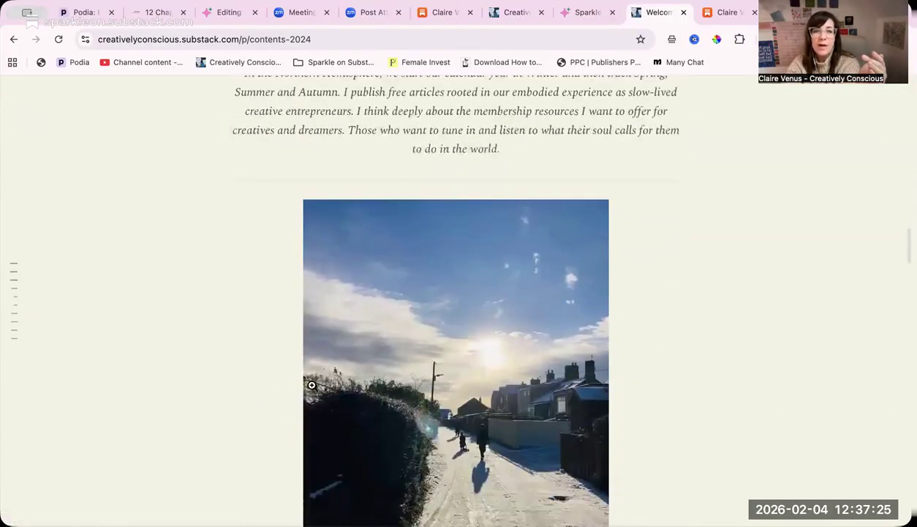
pyautogui.scroll(-7, 312, 390)
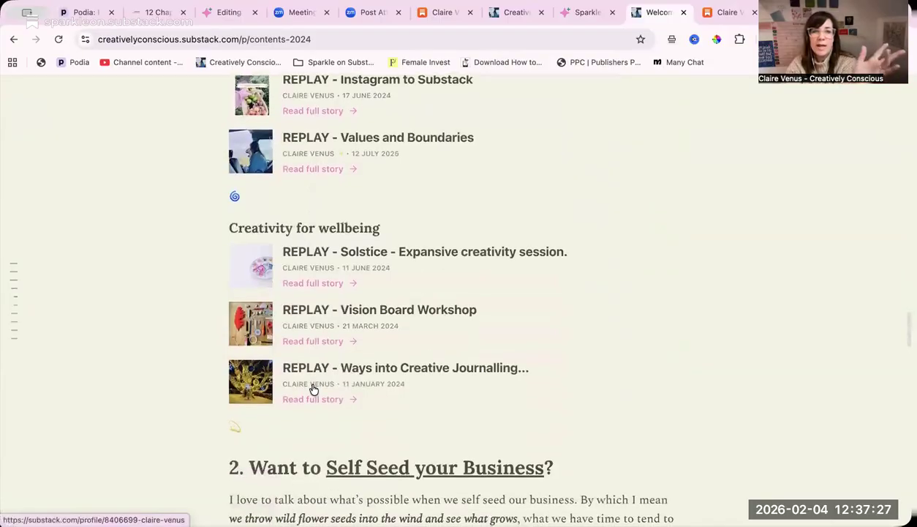
pyautogui.scroll(-6, 313, 389)
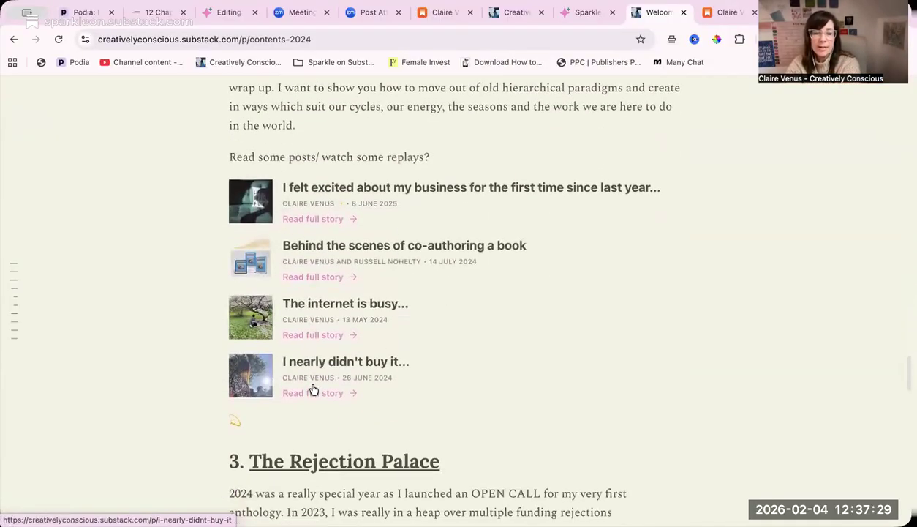
pyautogui.scroll(-8, 312, 389)
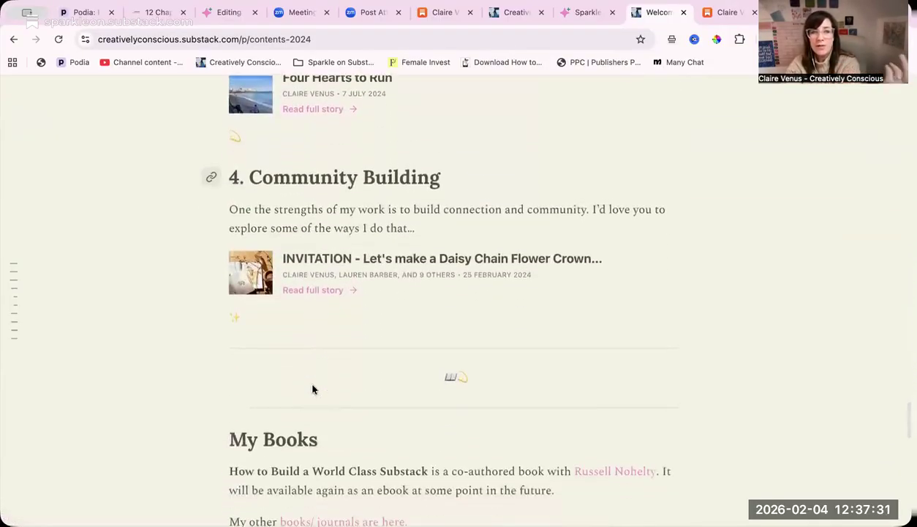
pyautogui.scroll(-12, 313, 390)
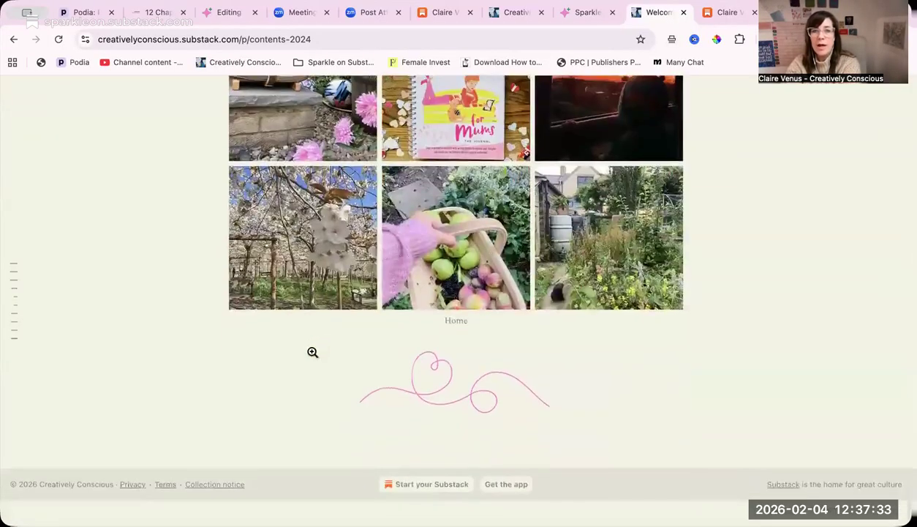
pyautogui.scroll(3, 312, 352)
pyautogui.scroll(-1, 312, 352)
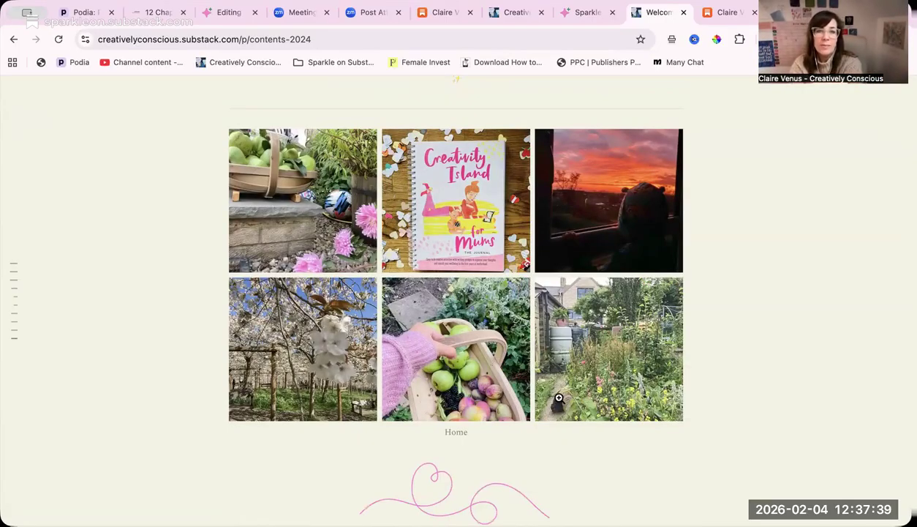
pyautogui.scroll(1, 556, 392)
pyautogui.scroll(-1, 560, 397)
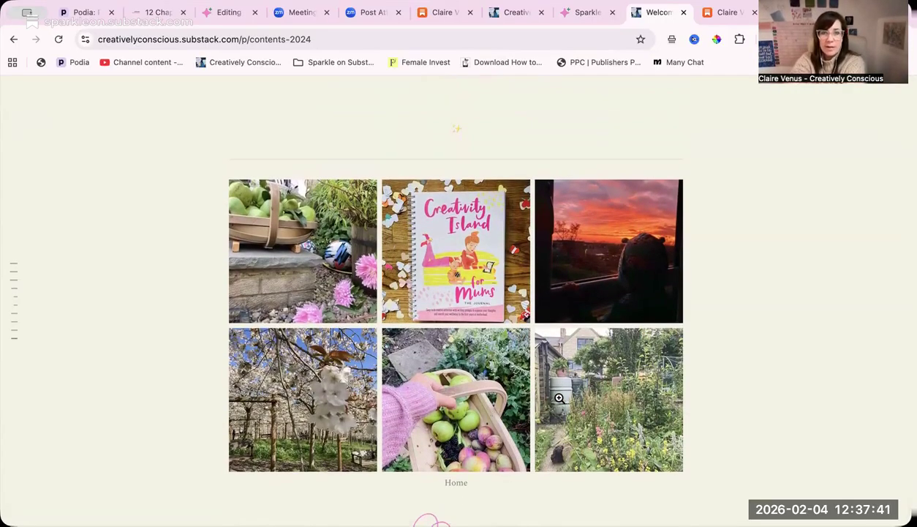
# - Return from the Welcome and Contents Page to the Creatively Conscious publication homepage
pyautogui.scroll(20, 559, 397)
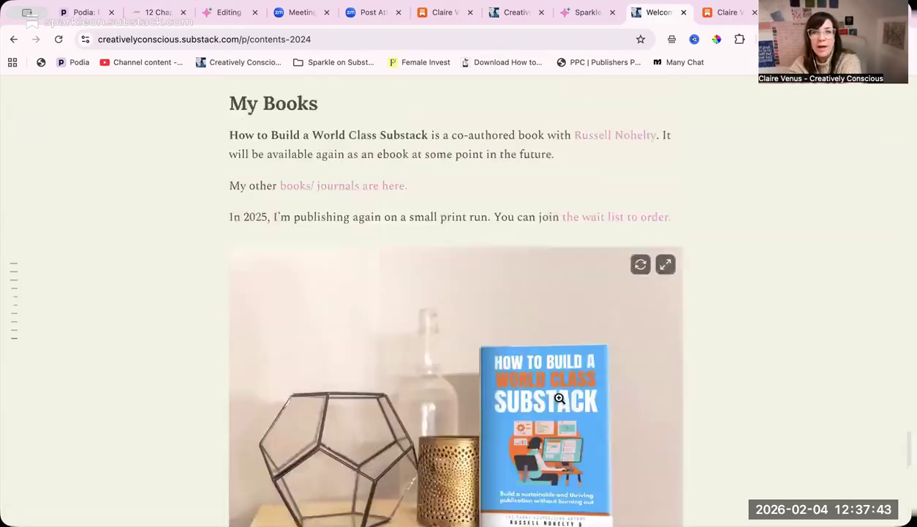
pyautogui.scroll(5, 559, 397)
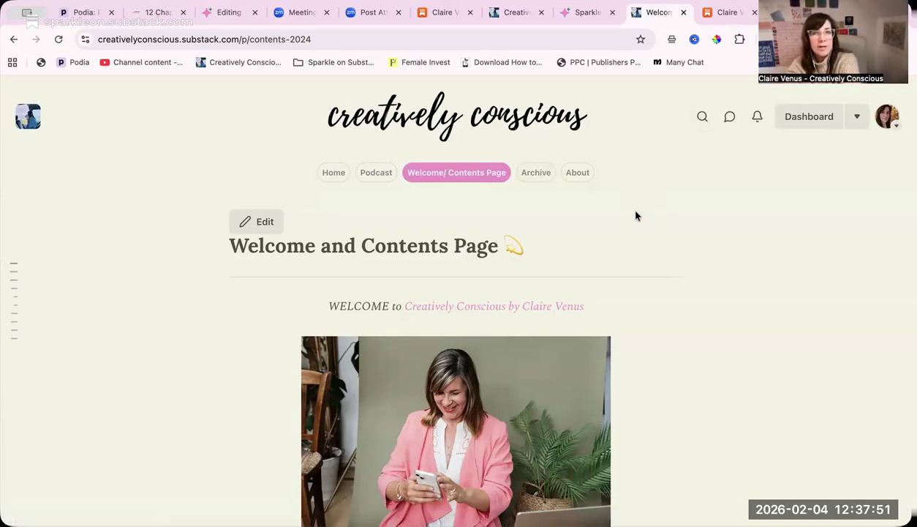
pyautogui.click(482, 112)
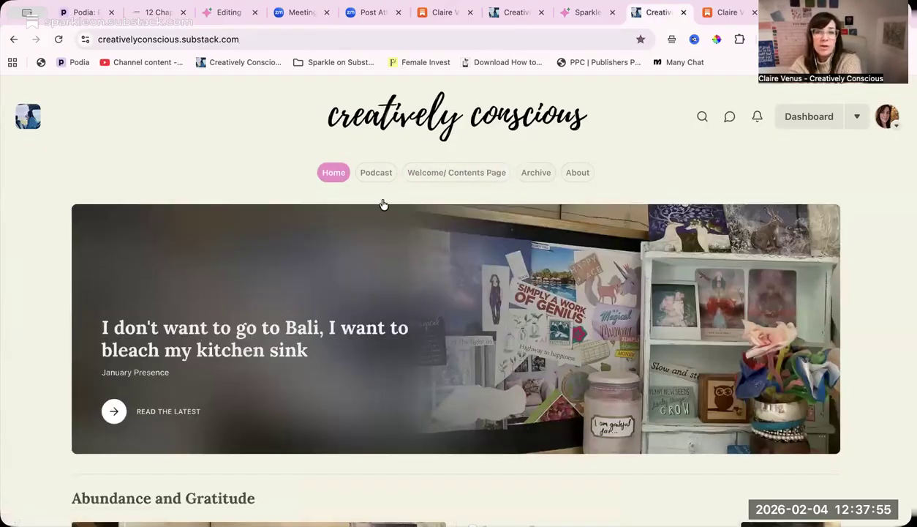